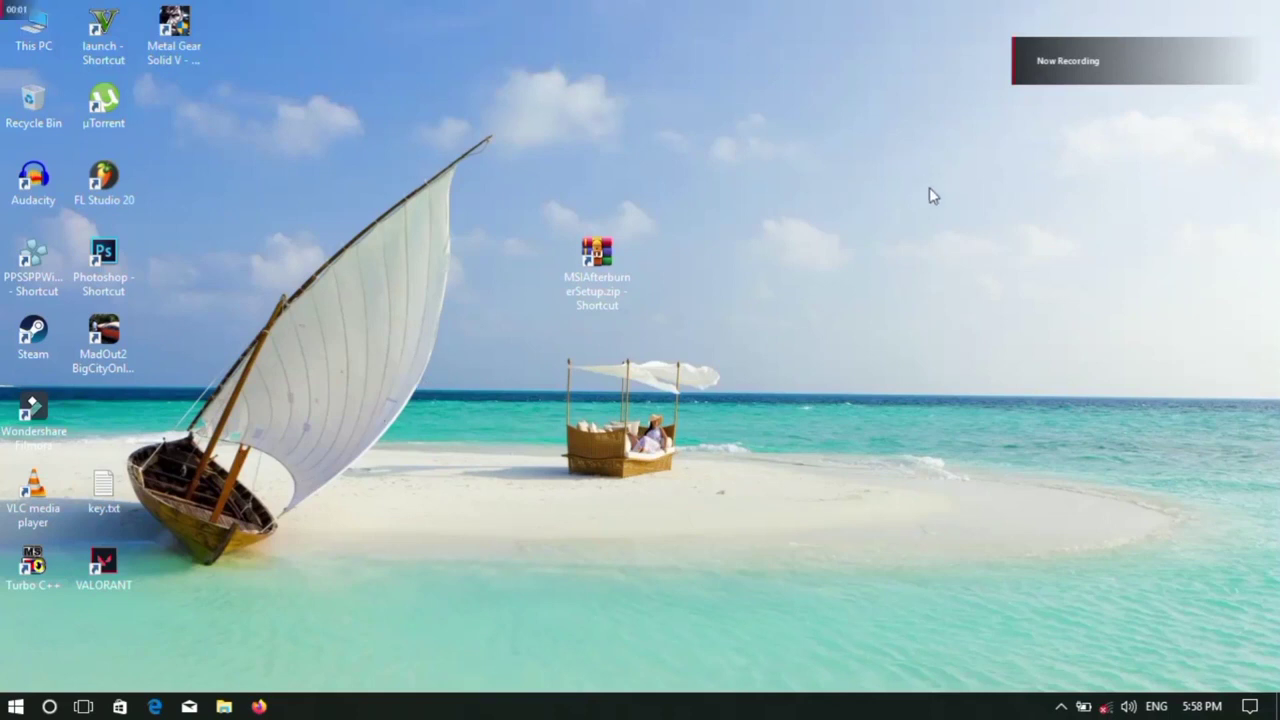
# Step: Open the setup zip in WinRAR and run MSIAfterburnerSetup460.exe, allowing it through UAC
pyautogui.doubleClick(597, 265)
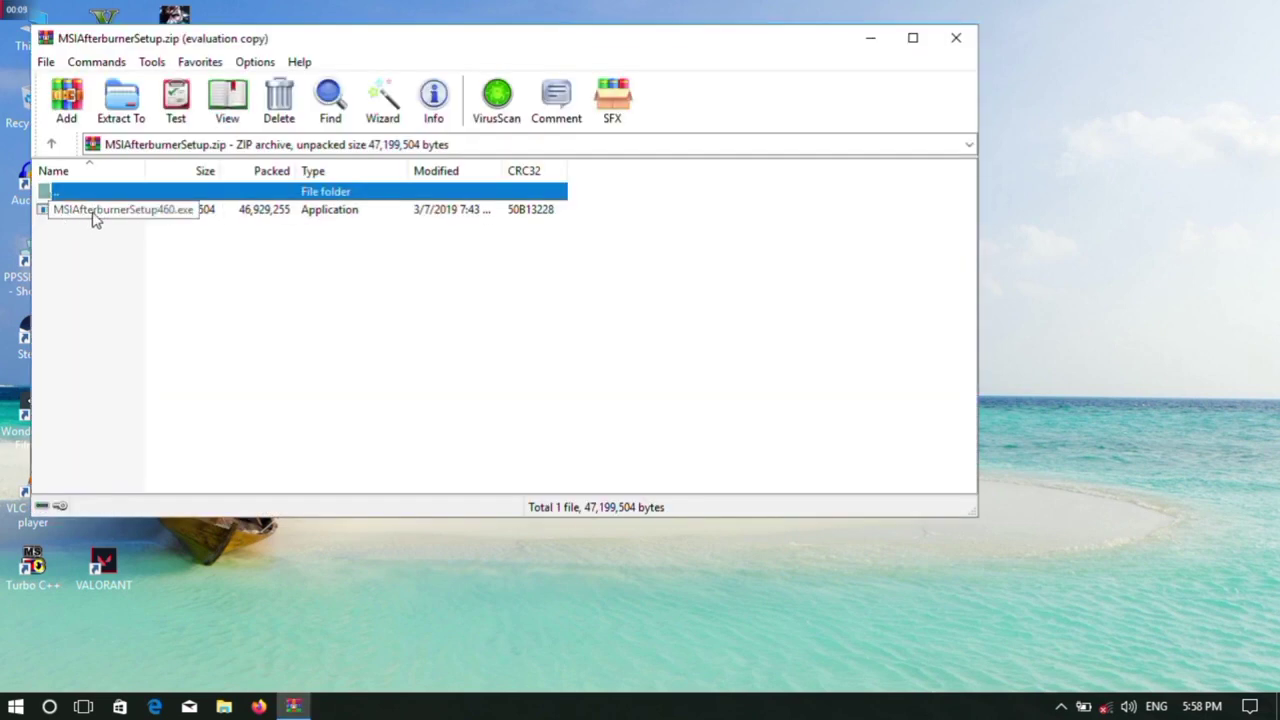
pyautogui.doubleClick(95, 214)
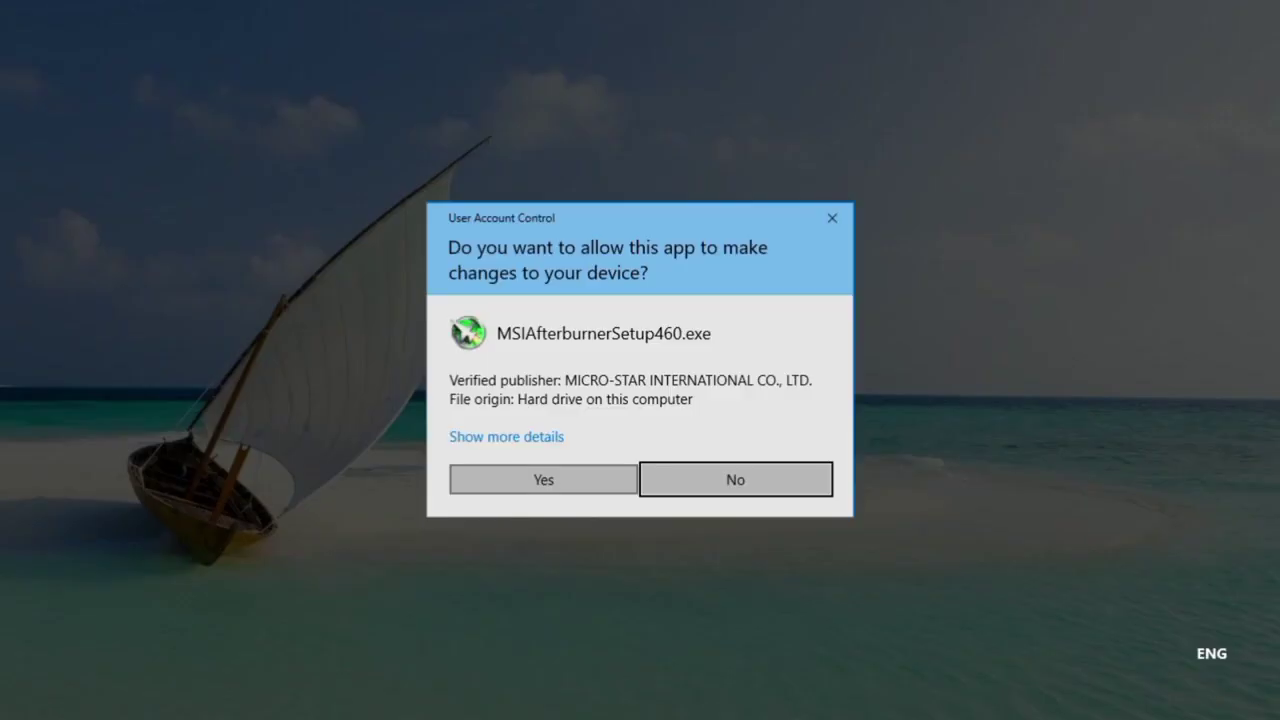
pyautogui.click(543, 479)
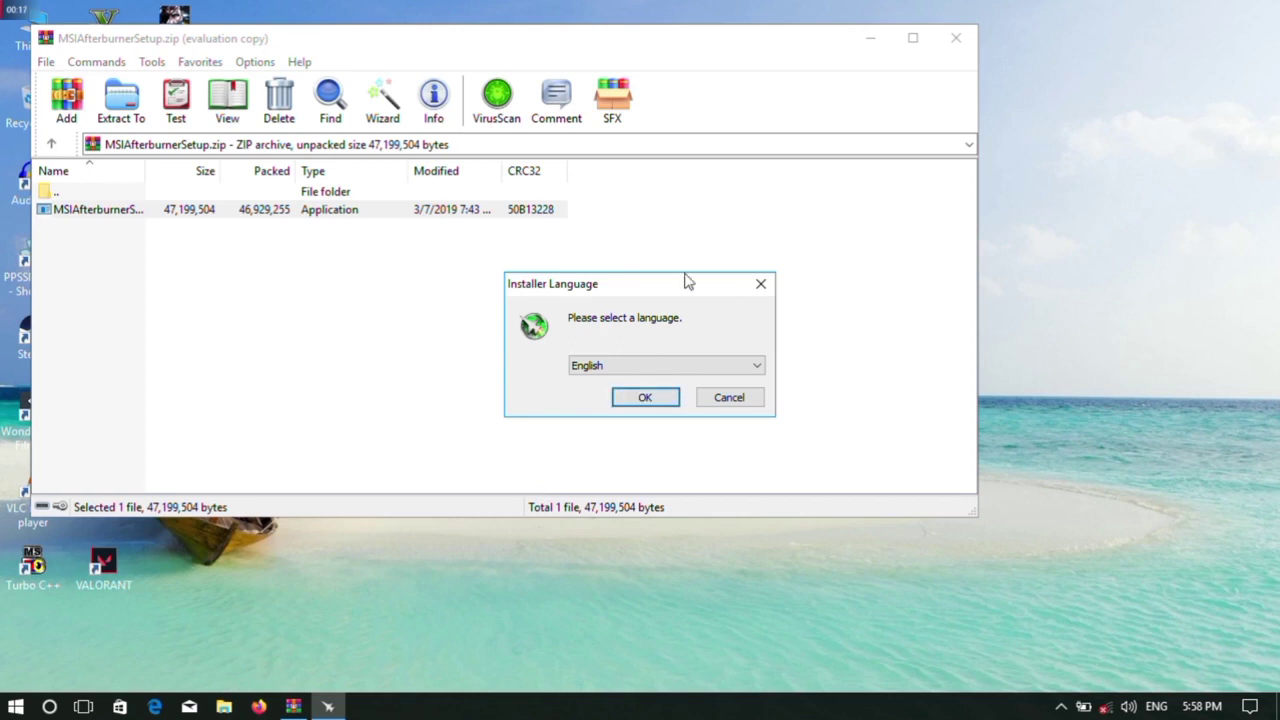
# Step: Close WinRAR and confirm English as the installer language
pyautogui.click(955, 40)
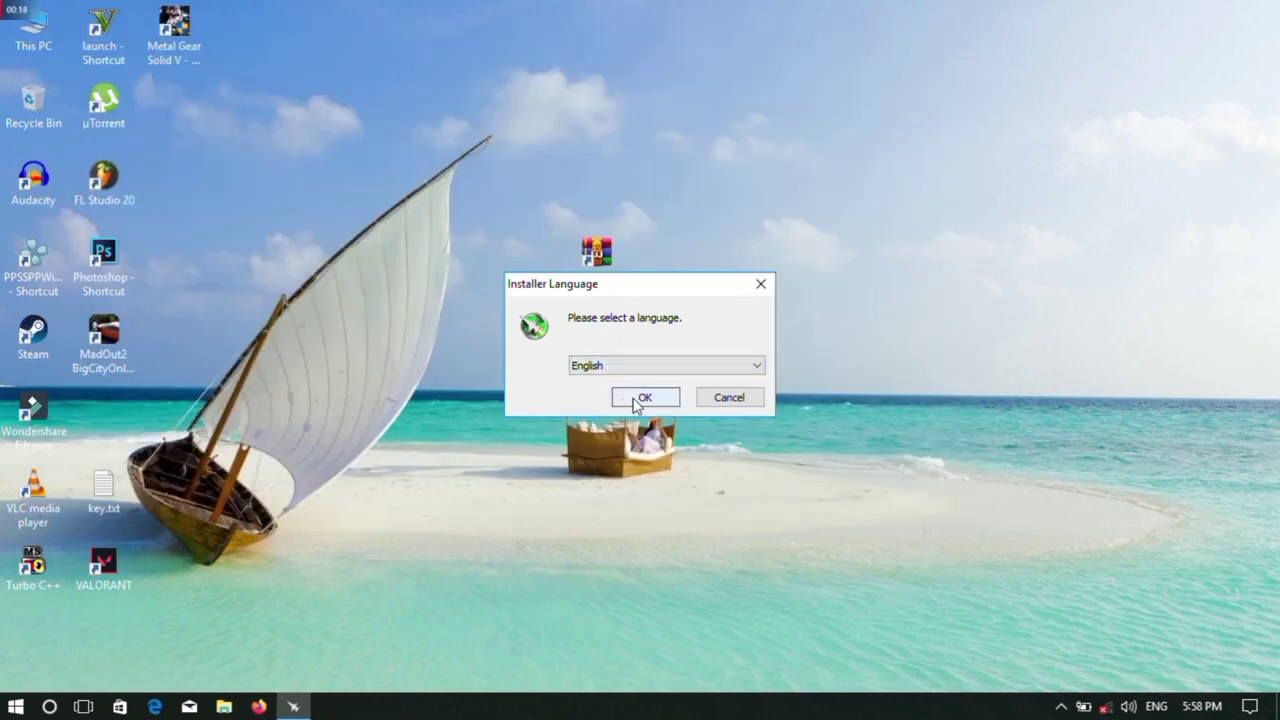
pyautogui.click(616, 367)
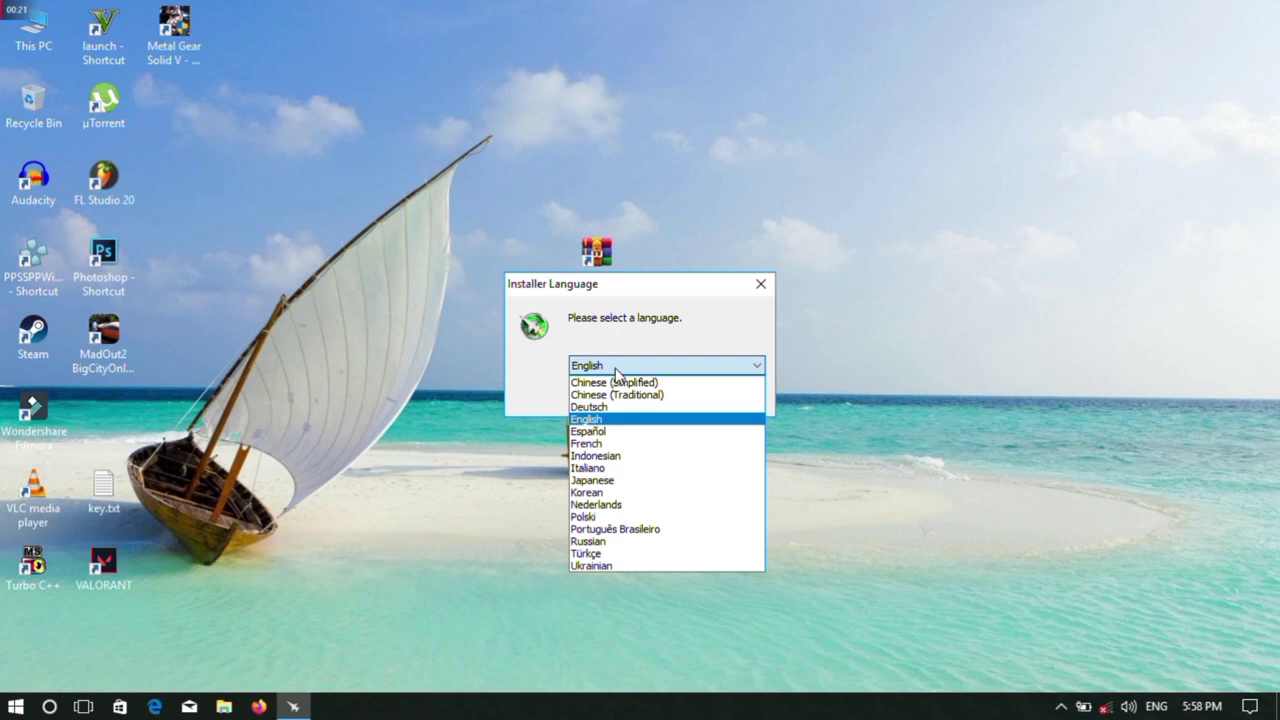
pyautogui.click(616, 369)
pyautogui.click(635, 397)
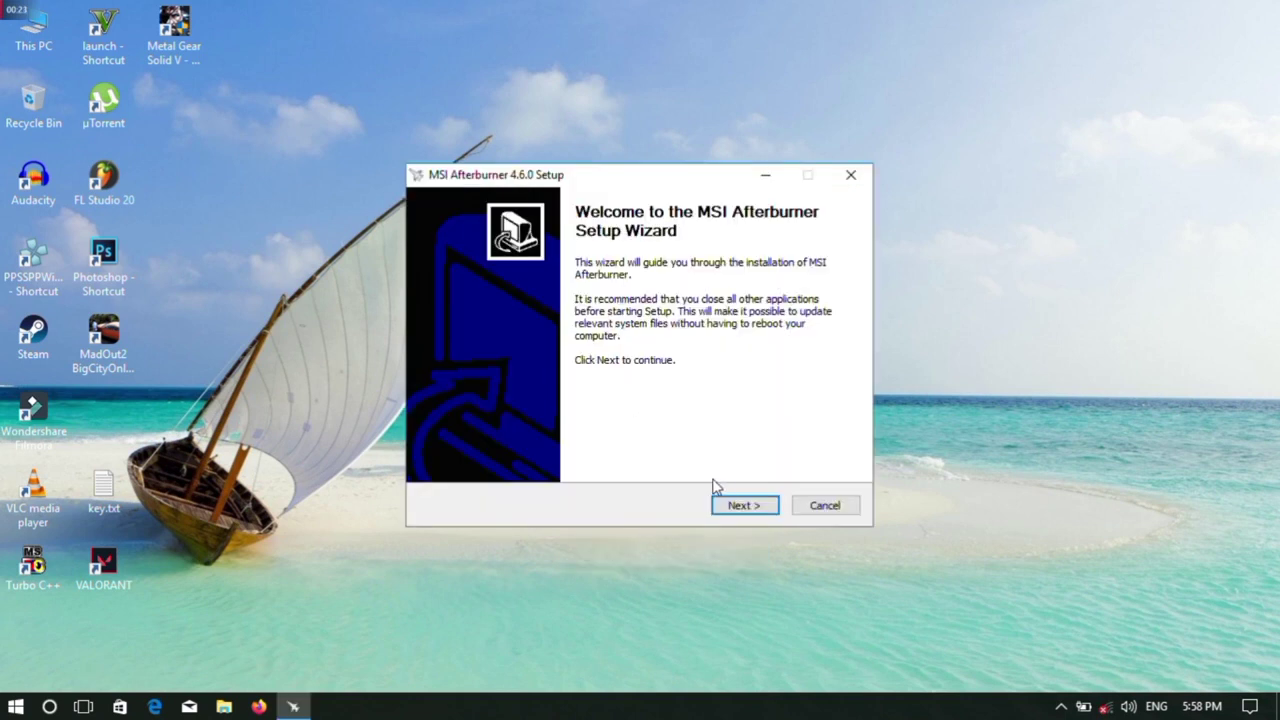
# Step: Accept the licence and install Afterburner plus RivaTuner into the default folder
pyautogui.click(745, 506)
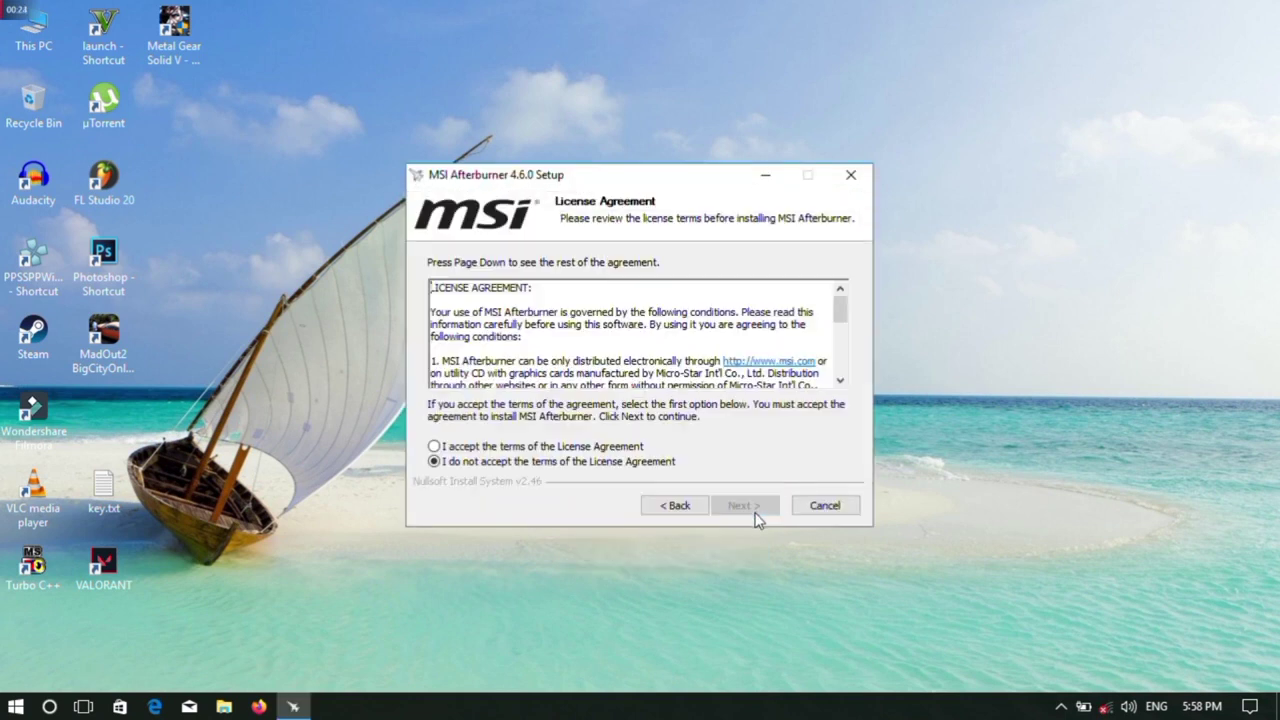
pyautogui.click(462, 450)
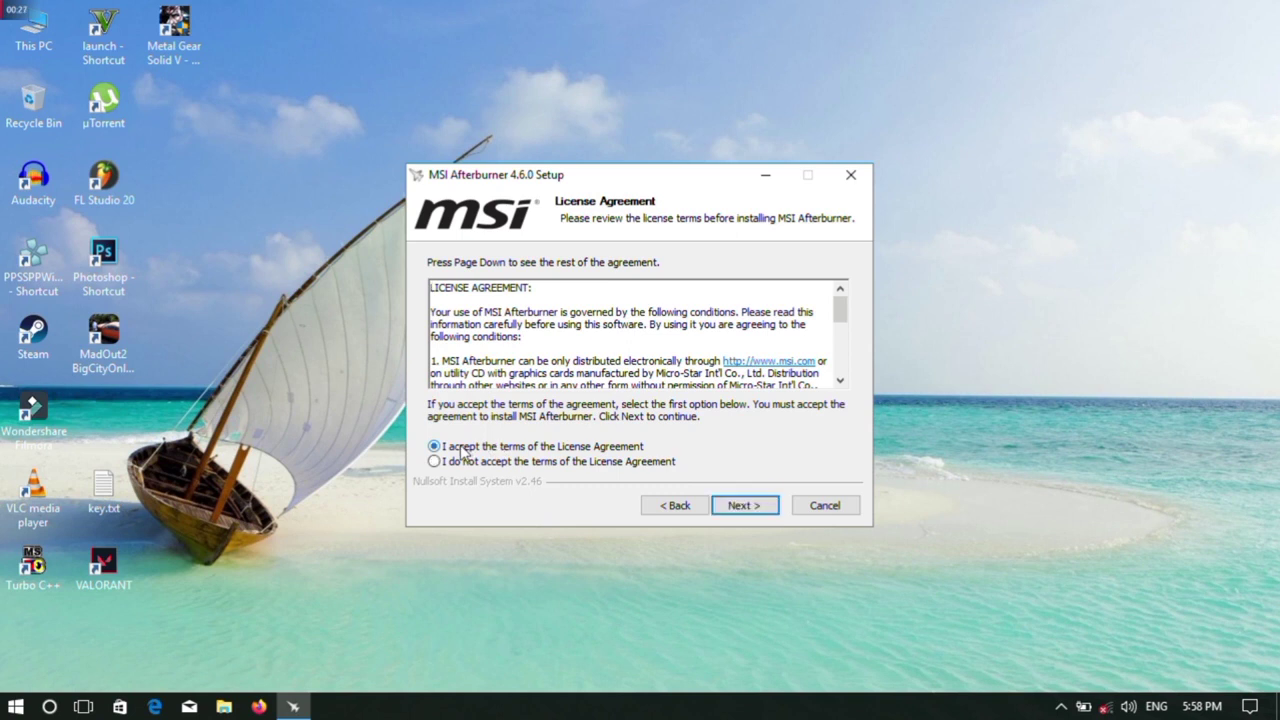
pyautogui.click(760, 507)
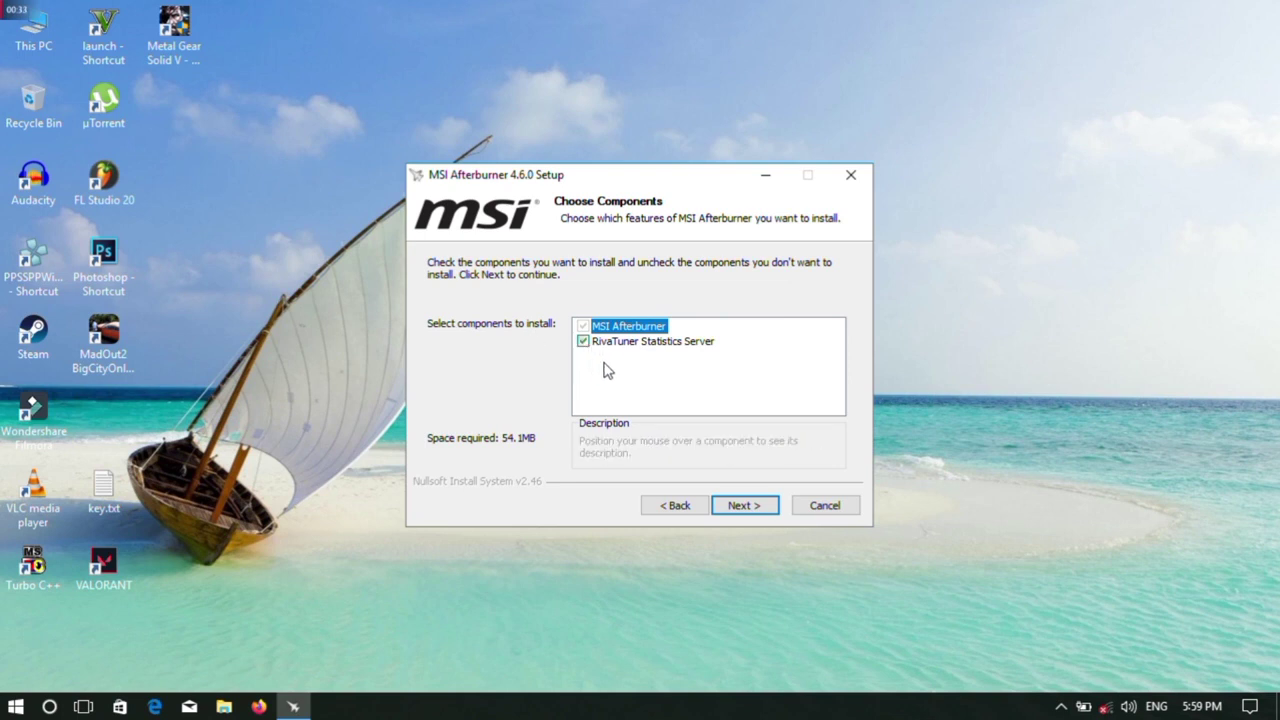
pyautogui.click(752, 517)
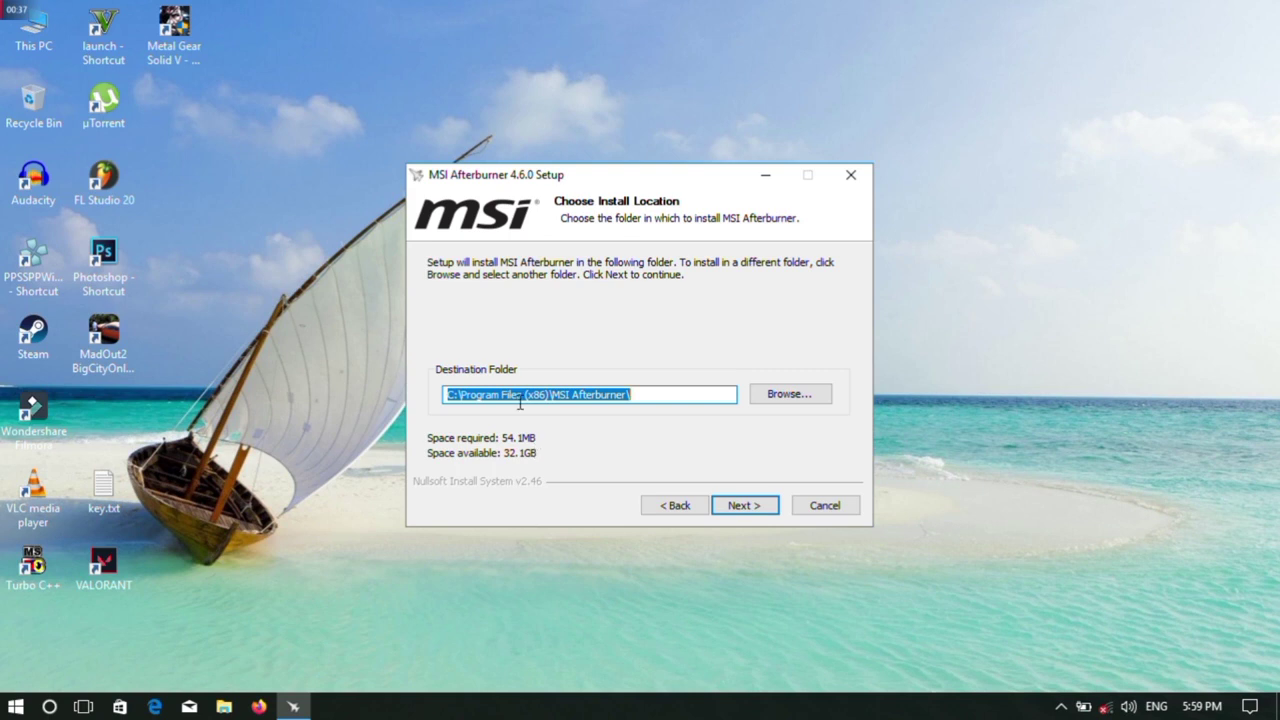
pyautogui.click(745, 508)
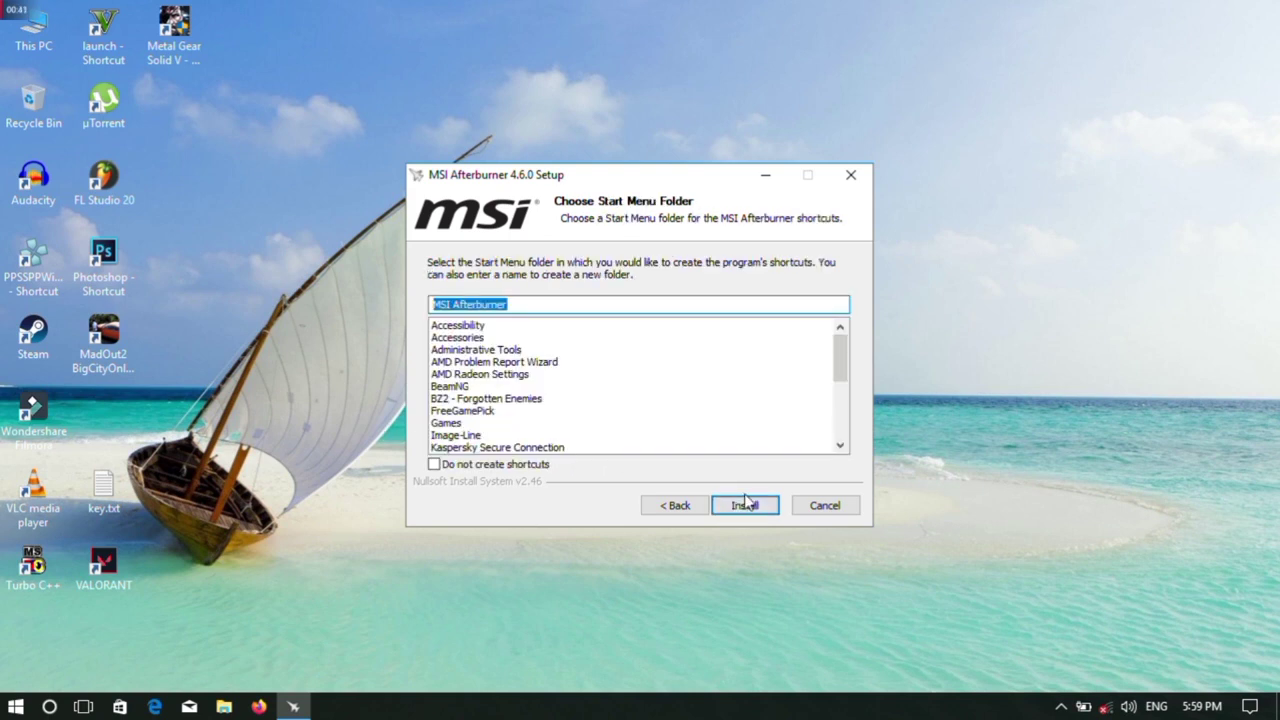
pyautogui.click(760, 506)
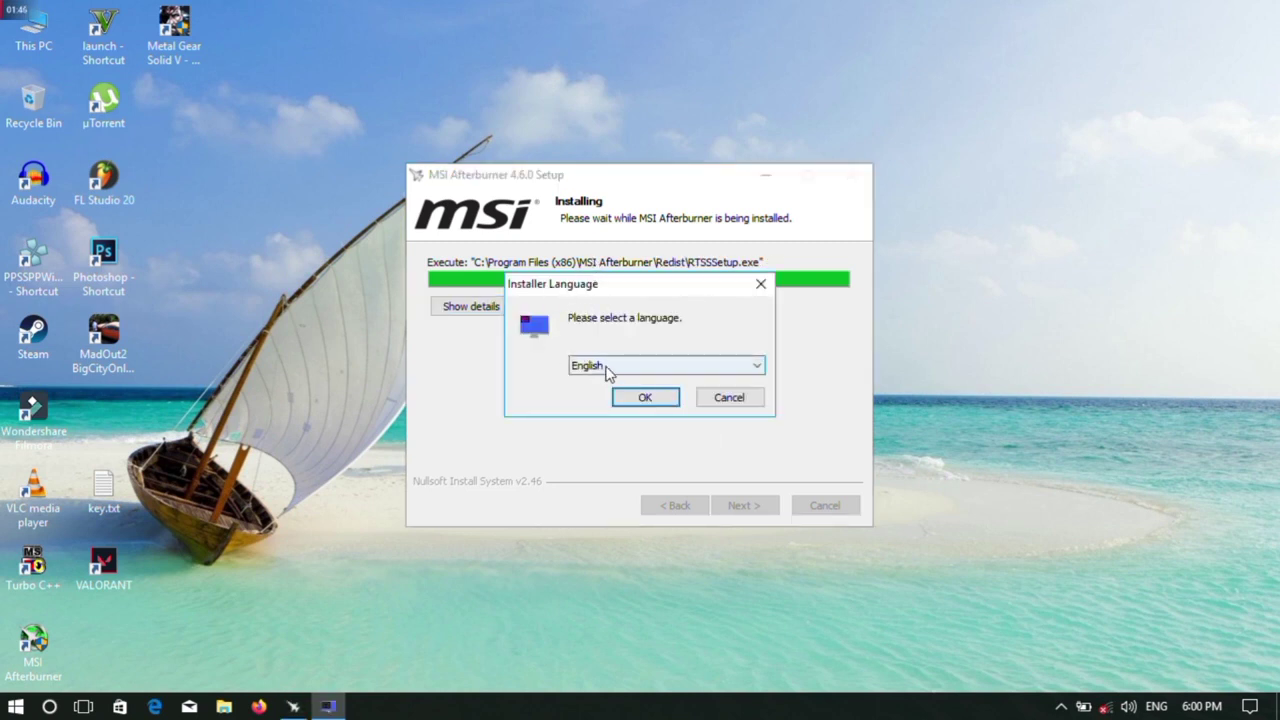
# Step: Install RivaTuner Statistics Server in English, accepting its licence and default location
pyautogui.click(640, 401)
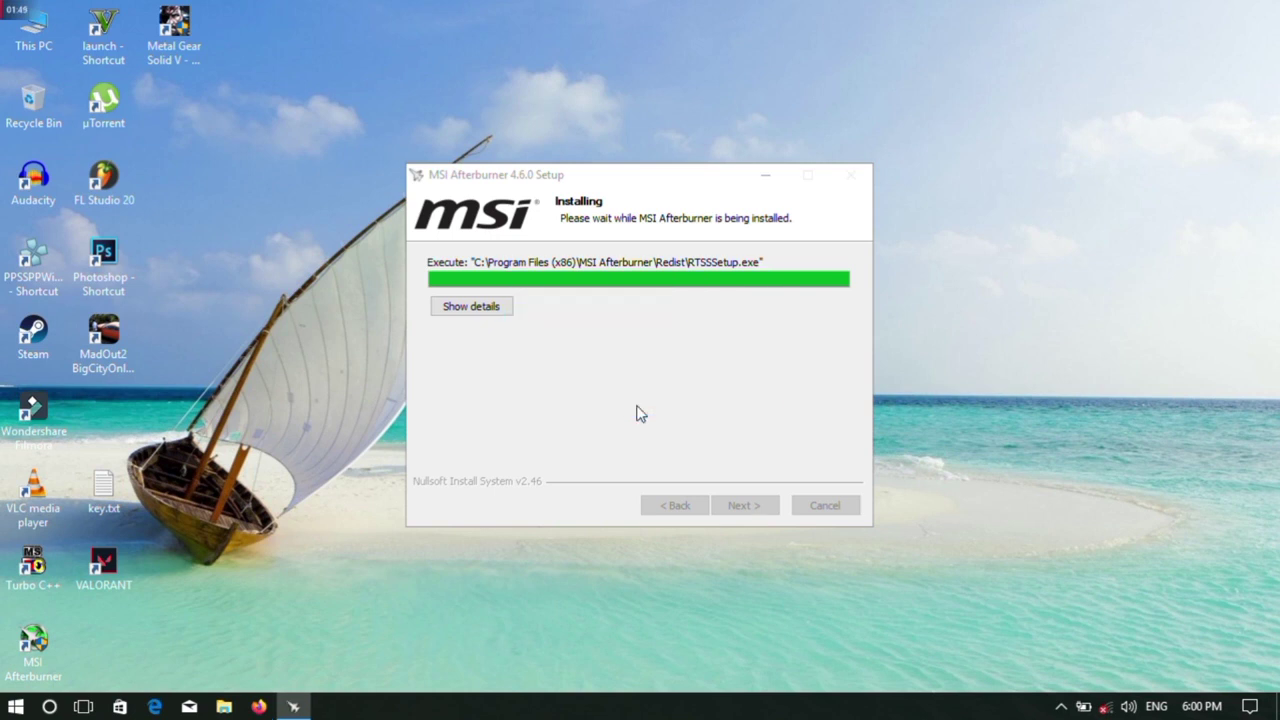
pyautogui.click(739, 505)
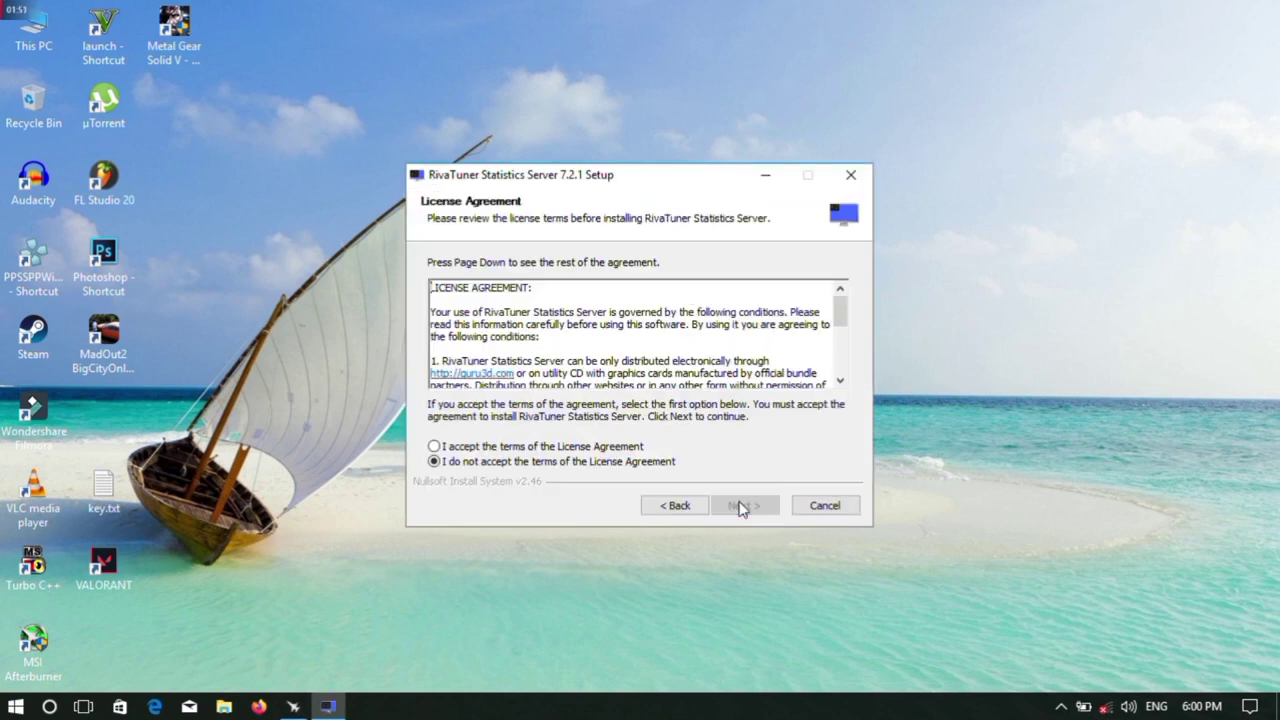
pyautogui.click(587, 447)
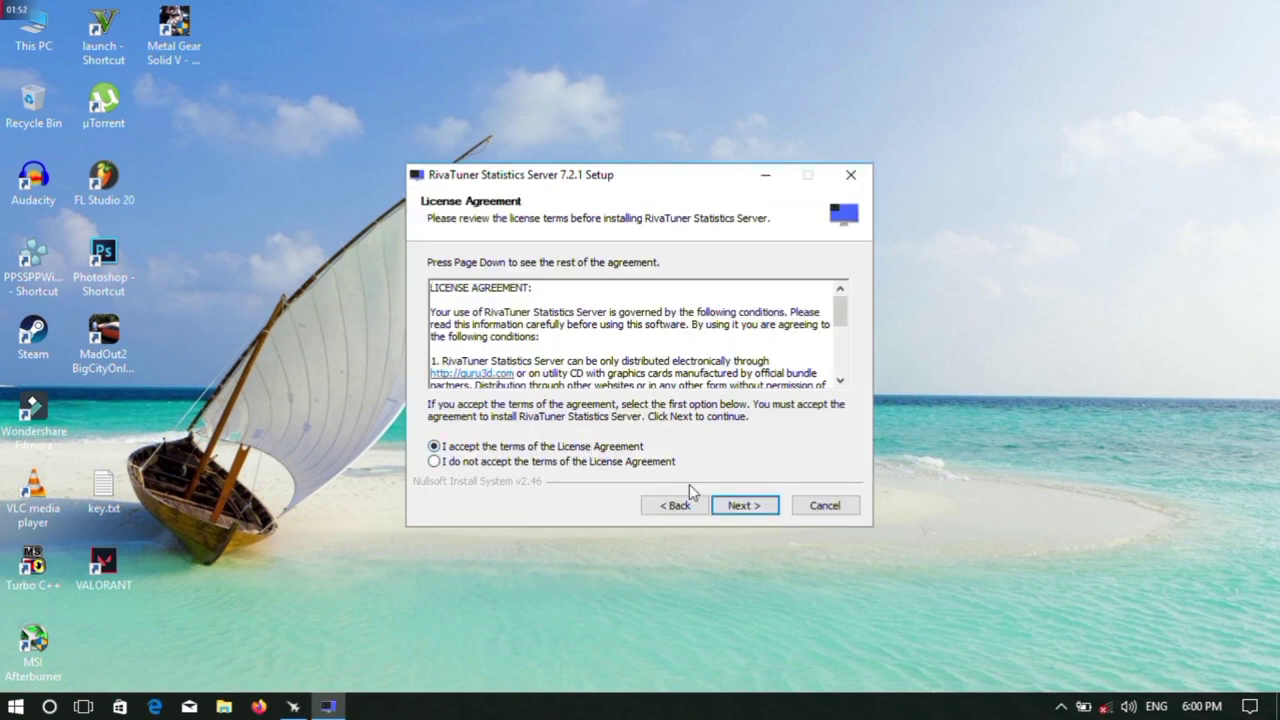
pyautogui.click(763, 509)
pyautogui.click(762, 510)
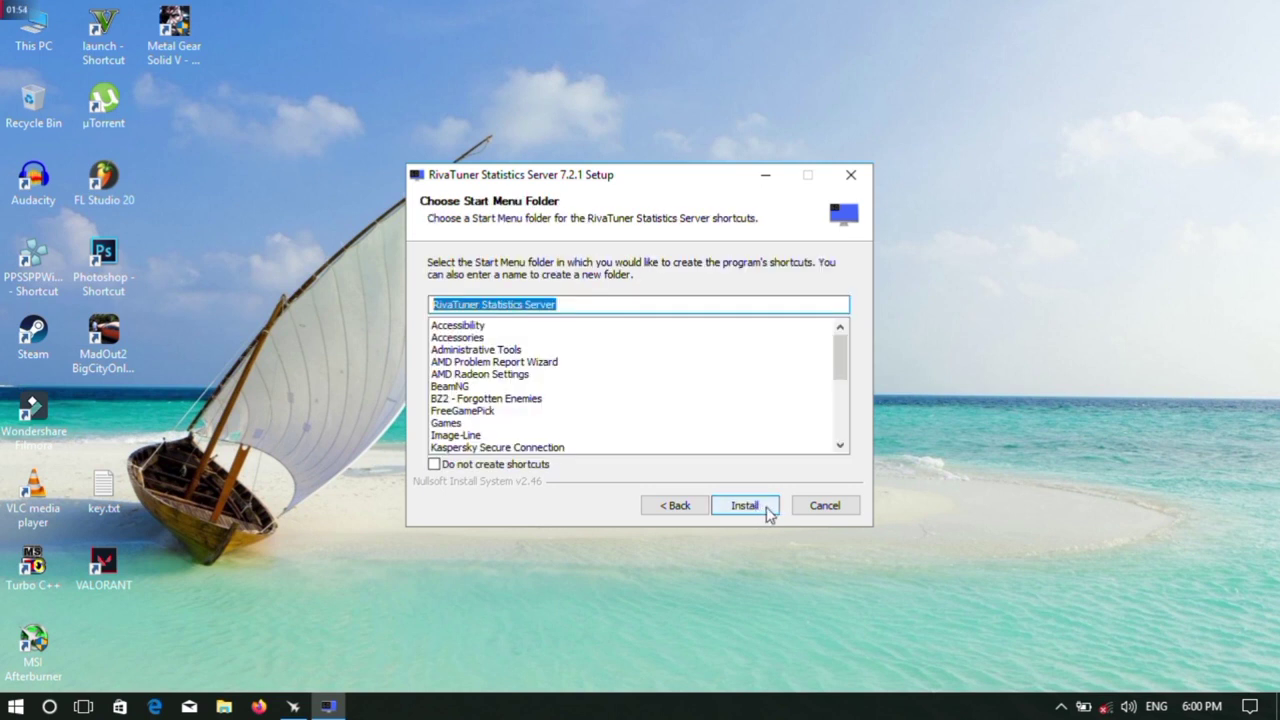
pyautogui.click(765, 511)
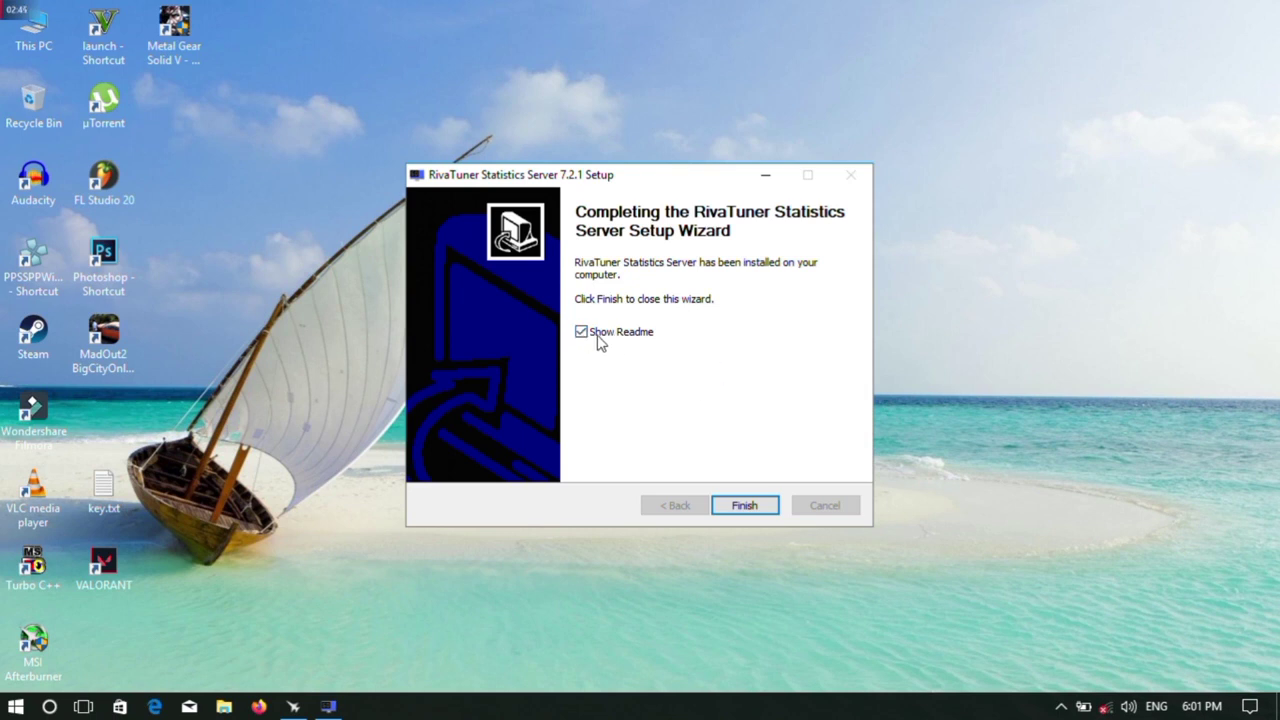
# Step: Finish both the RivaTuner and Afterburner wizards with Show Readme unticked
pyautogui.click(581, 332)
pyautogui.click(747, 502)
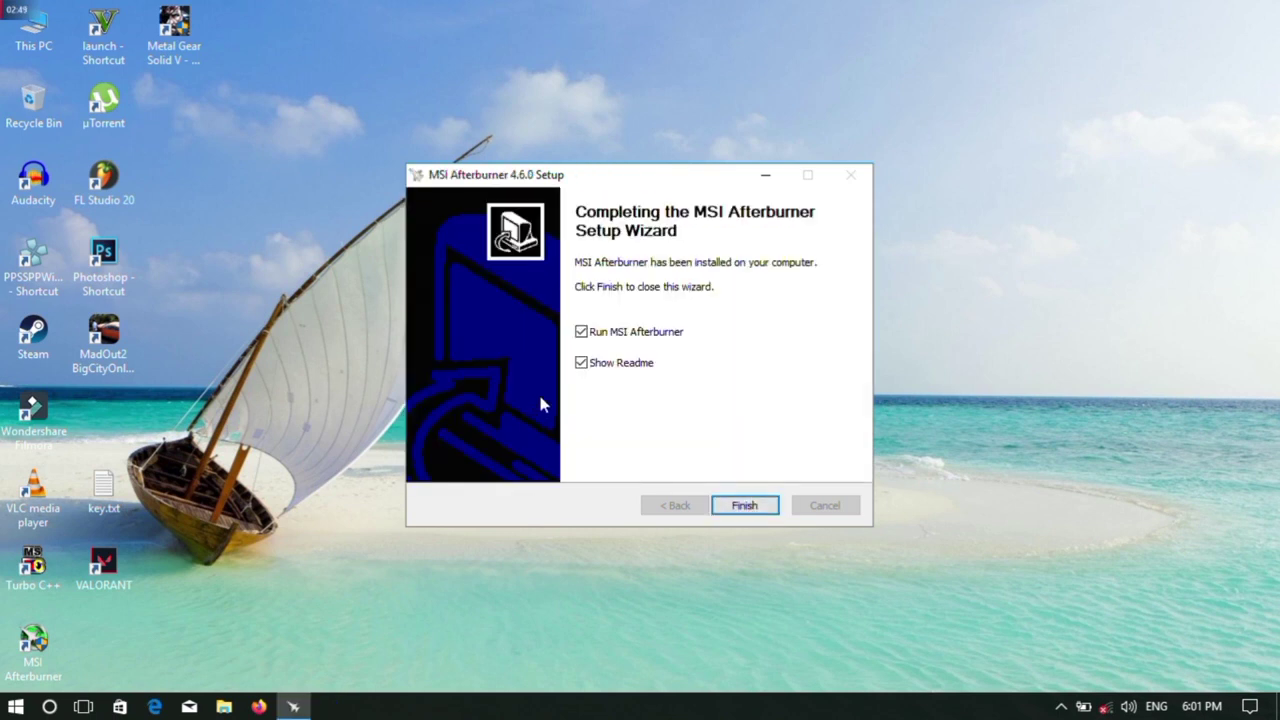
pyautogui.click(584, 364)
pyautogui.click(763, 509)
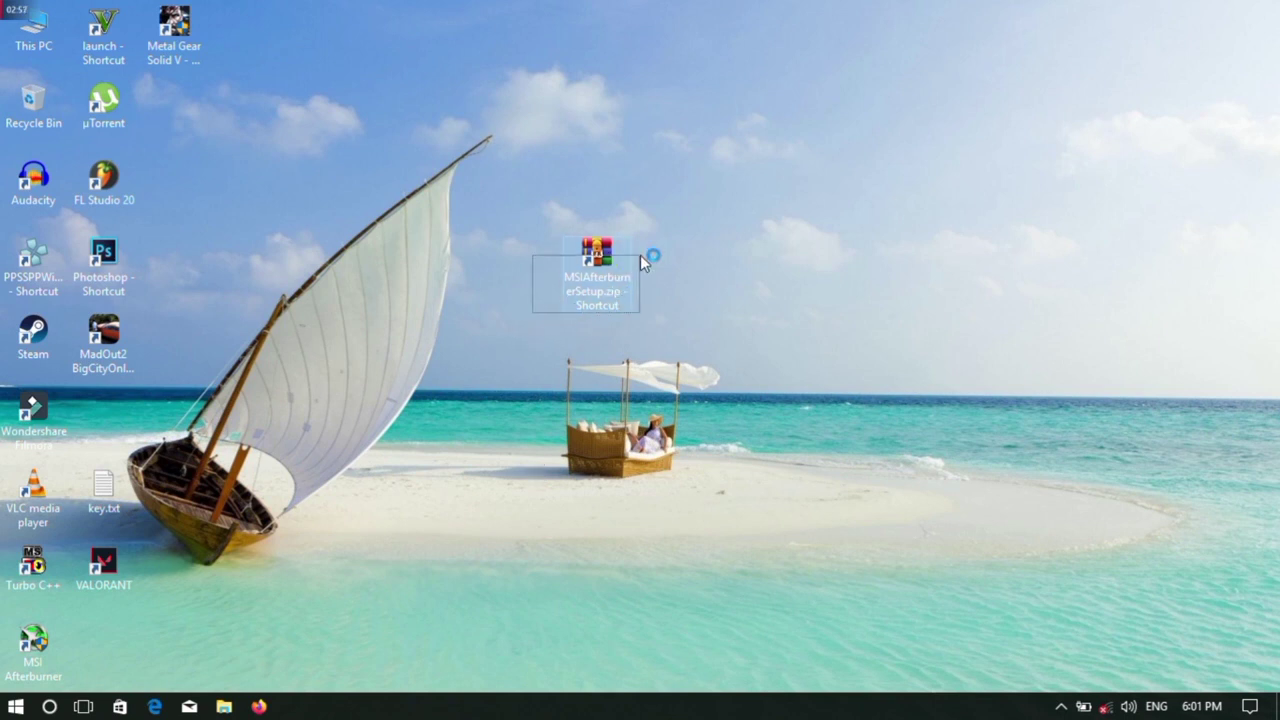
# Step: Delete the setup zip shortcut from the desktop, then try dragging the Core Clock slider
pyautogui.hotkey('shift', 'Delete')
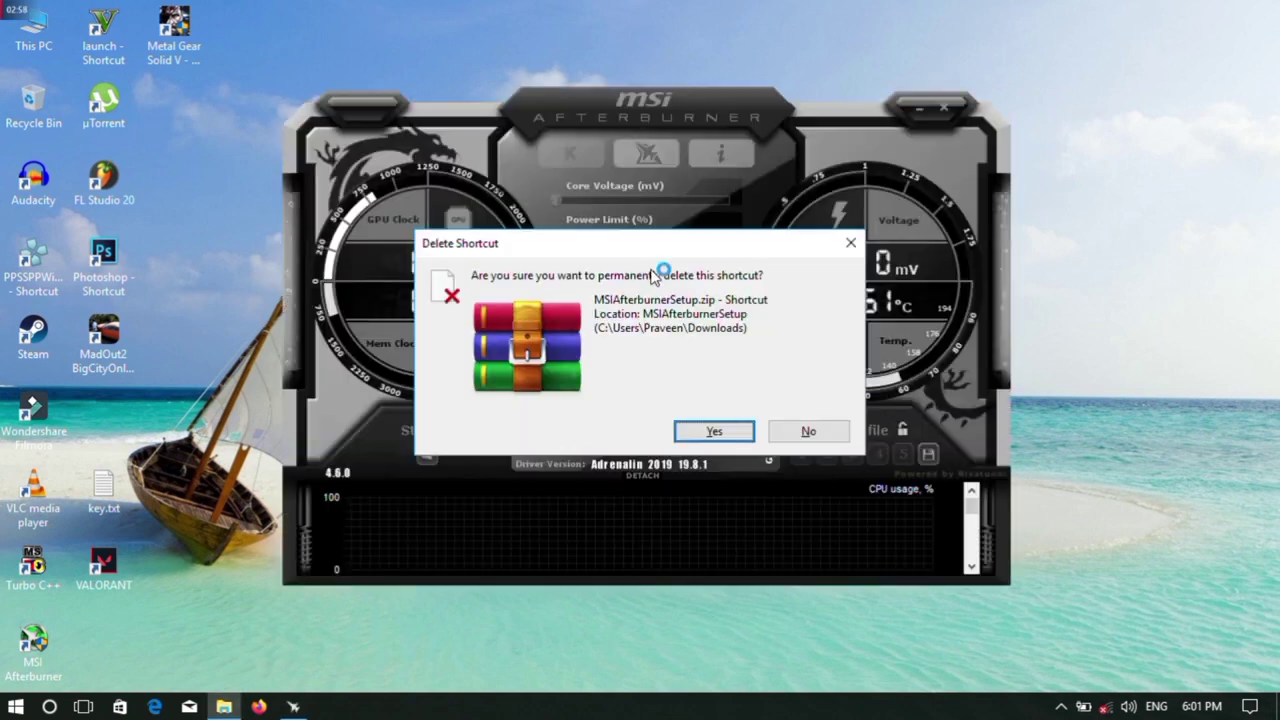
pyautogui.press('Return')
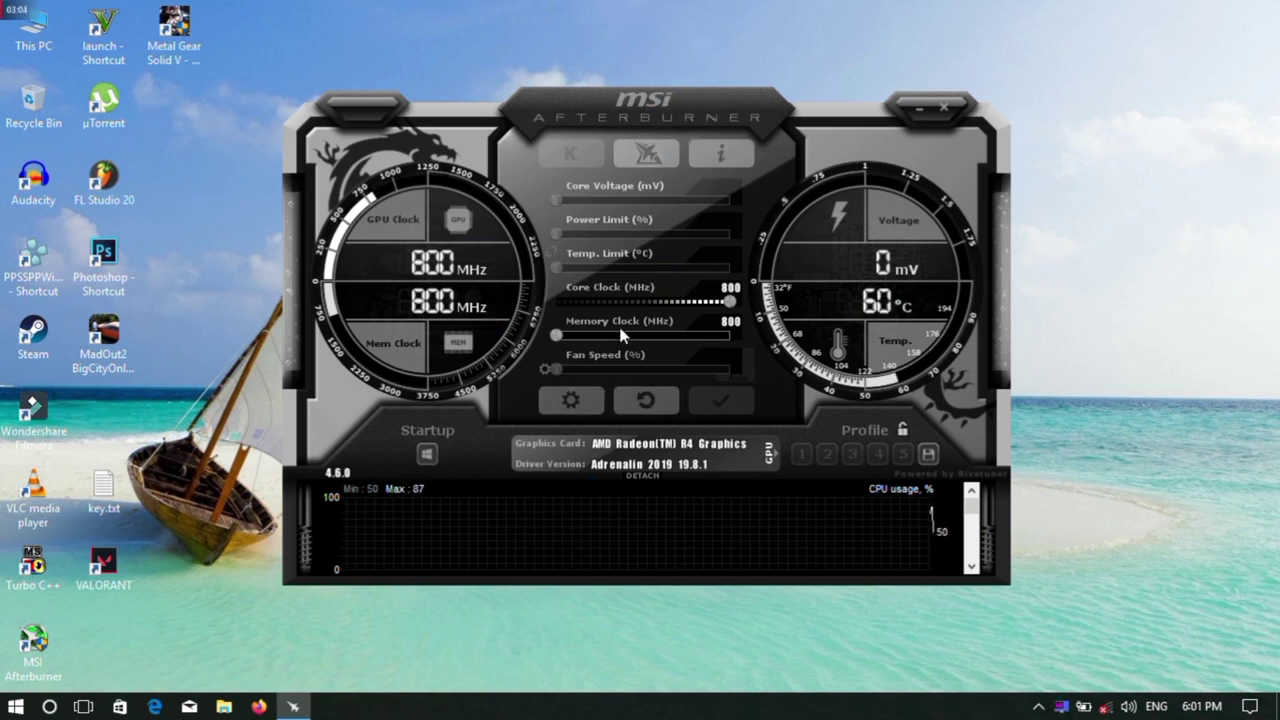
pyautogui.moveTo(727, 302)
pyautogui.mouseDown()
pyautogui.moveTo(640, 305)
pyautogui.moveTo(730, 300)
pyautogui.moveTo(686, 283)
pyautogui.moveTo(530, 317)
pyautogui.moveTo(746, 302)
pyautogui.mouseUp()
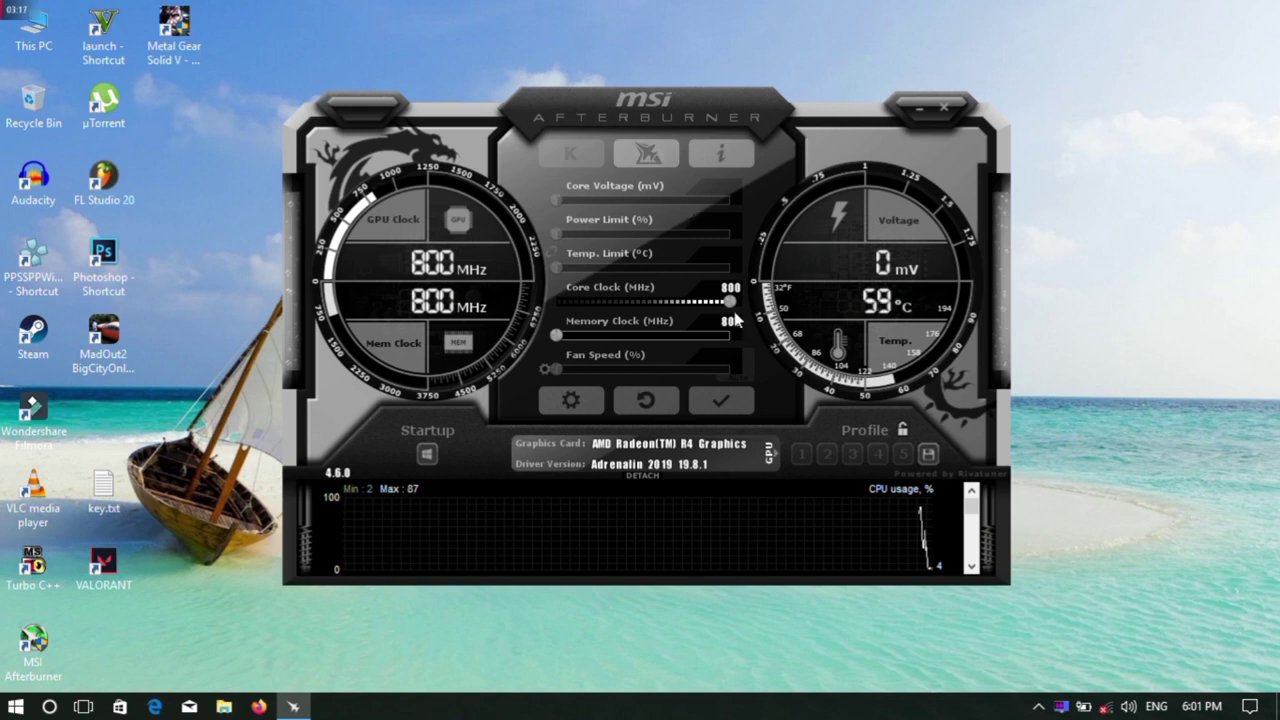
# Step: Open Afterburner's Properties on the Monitoring tab and scroll the graph list
pyautogui.click(567, 403)
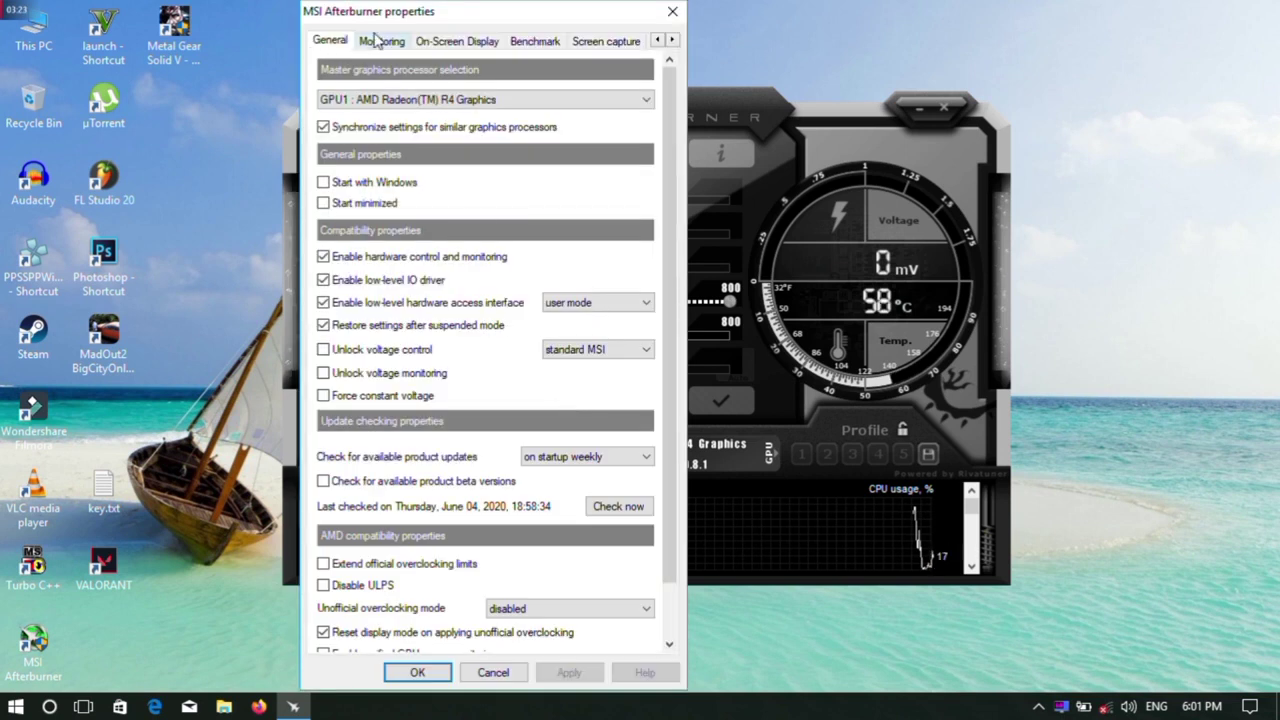
pyautogui.click(374, 42)
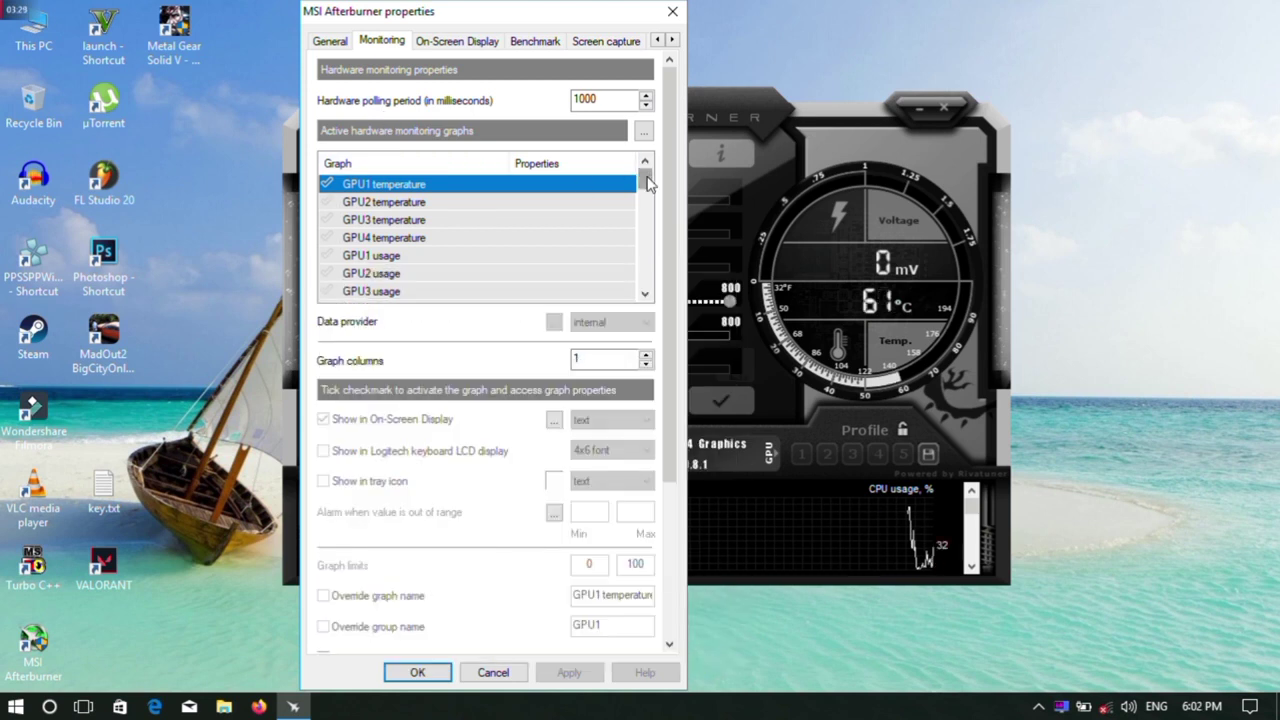
pyautogui.moveTo(641, 172); pyautogui.dragTo(641, 258)
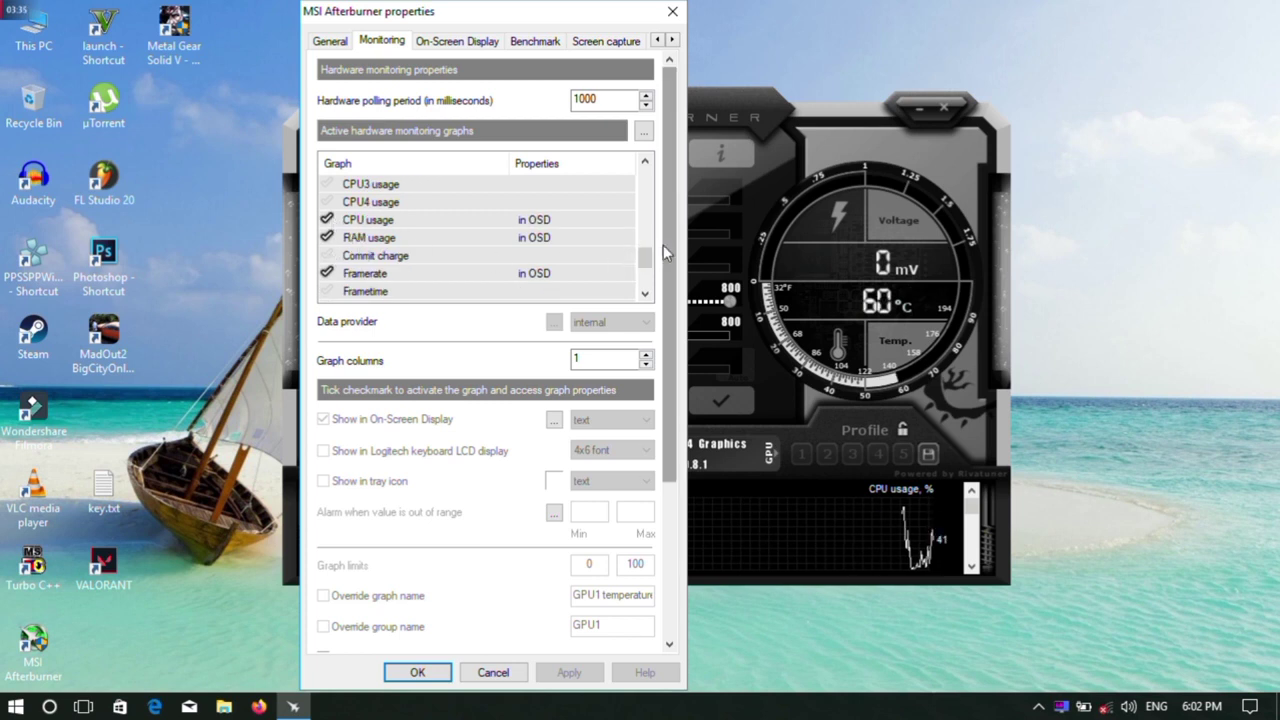
pyautogui.moveTo(642, 262); pyautogui.dragTo(640, 218)
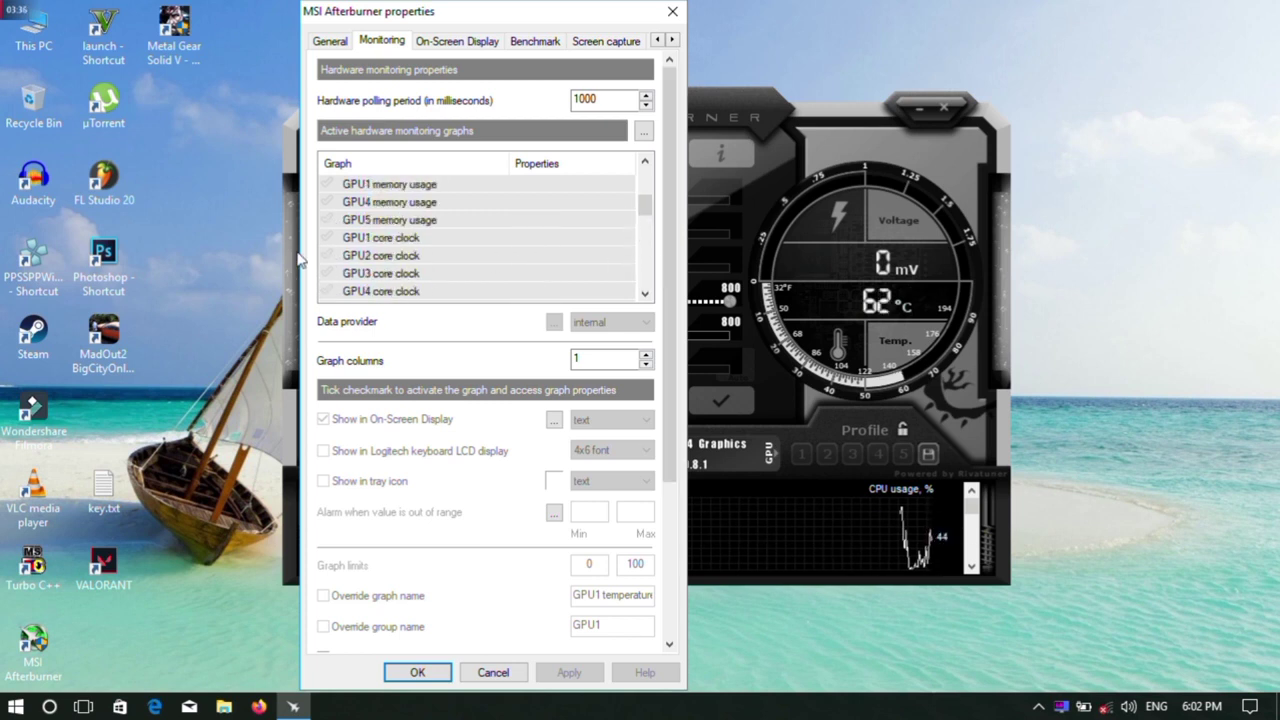
# Step: Tick and untick GPU1–GPU3 core clock, then enable the GPU1 memory usage graph
pyautogui.click(327, 238)
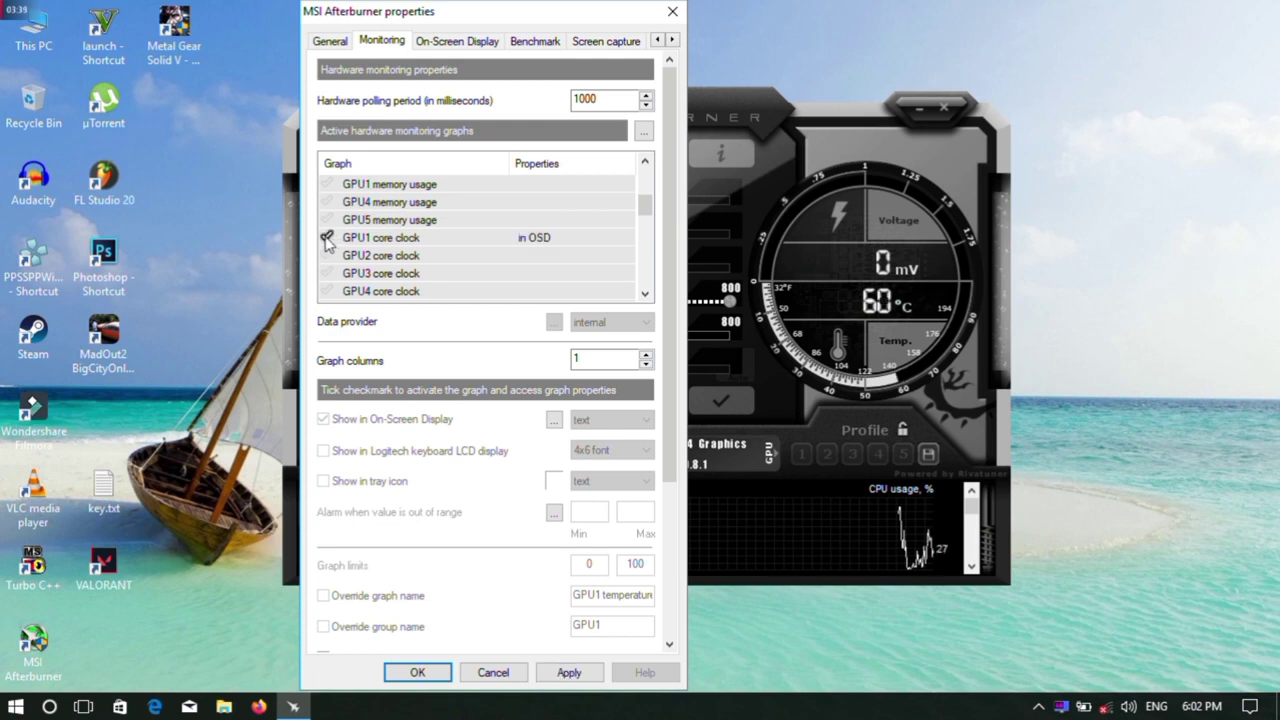
pyautogui.click(326, 255)
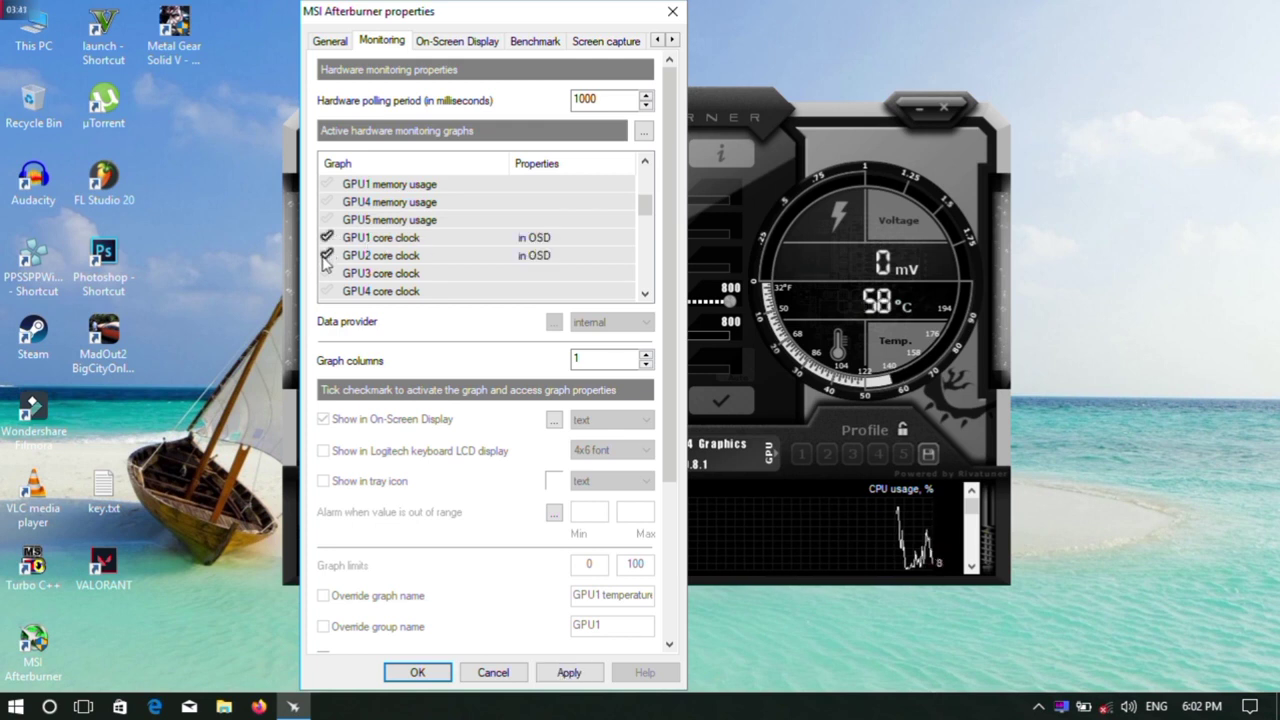
pyautogui.click(327, 273)
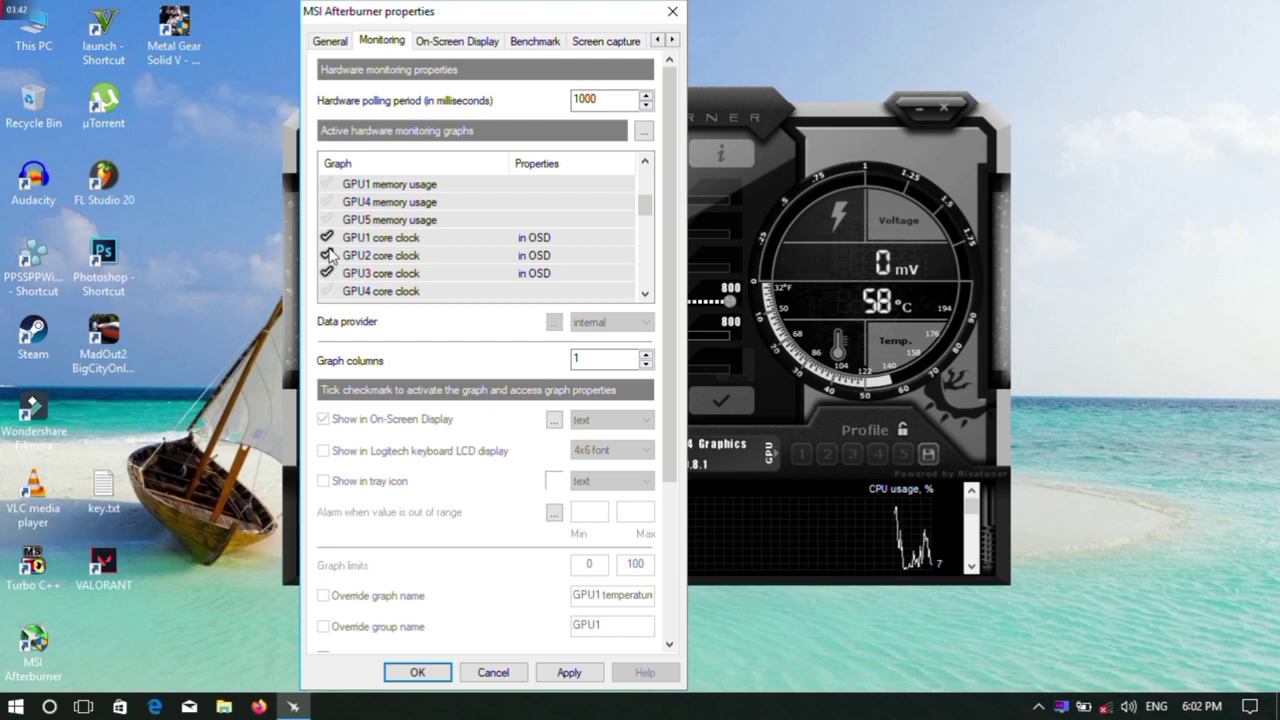
pyautogui.click(330, 274)
pyautogui.click(328, 256)
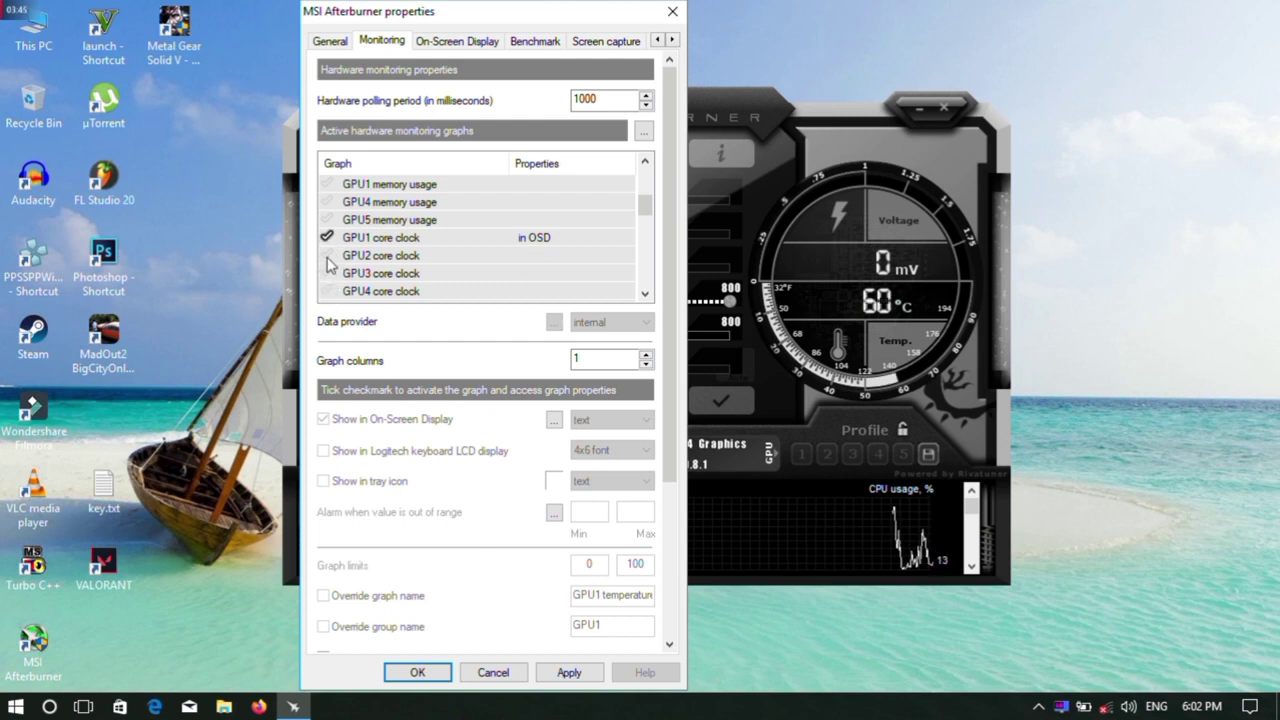
pyautogui.click(326, 239)
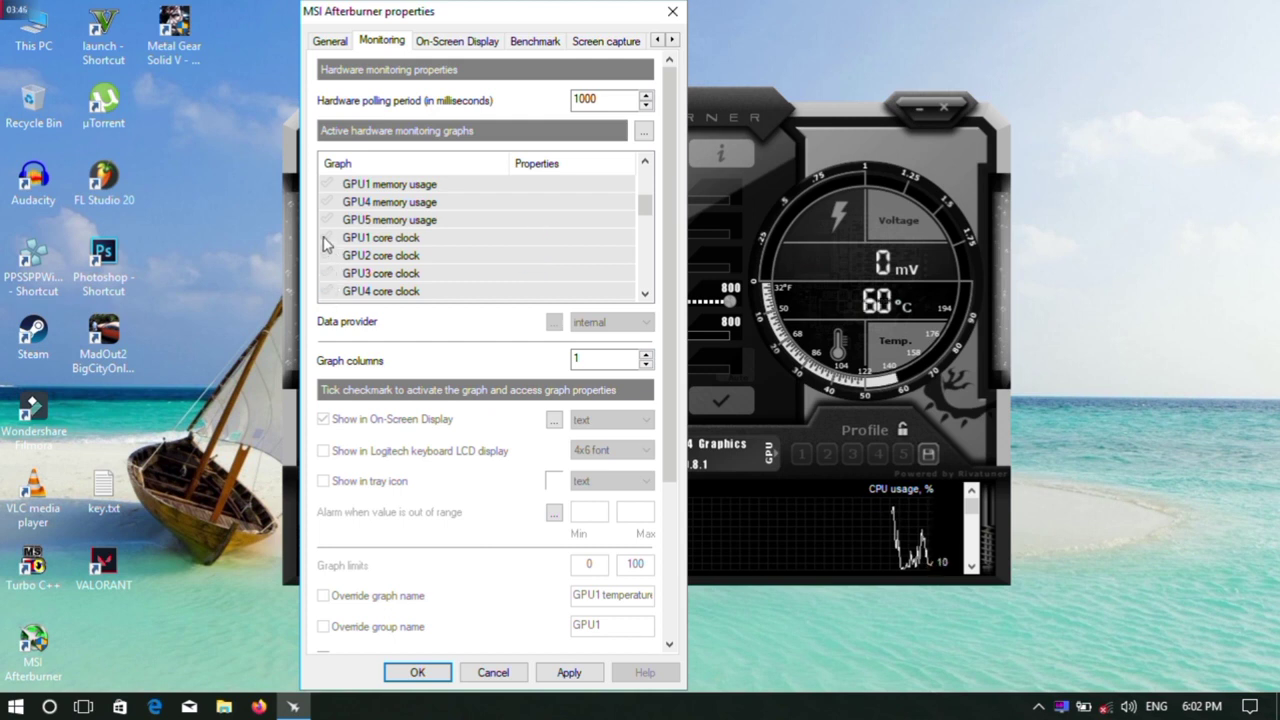
pyautogui.click(327, 184)
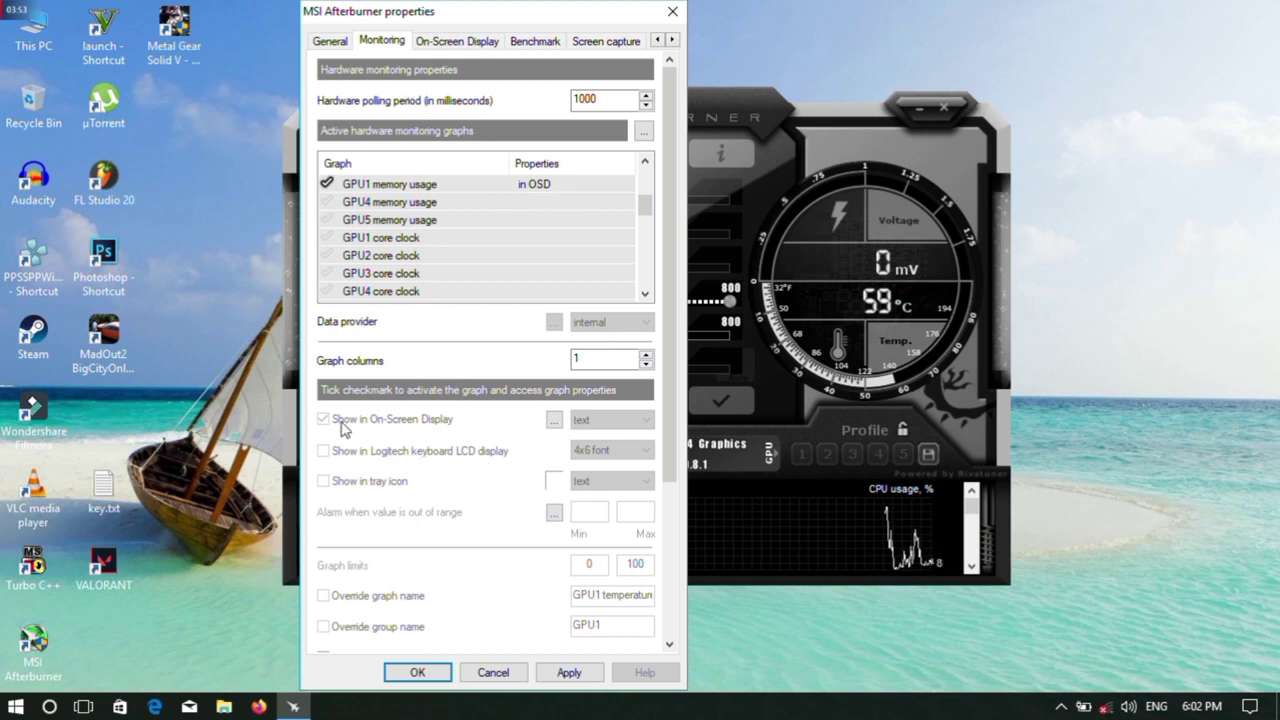
# Step: Open and accept the on-screen display layout settings, then select GPU1 memory usage
pyautogui.click(555, 420)
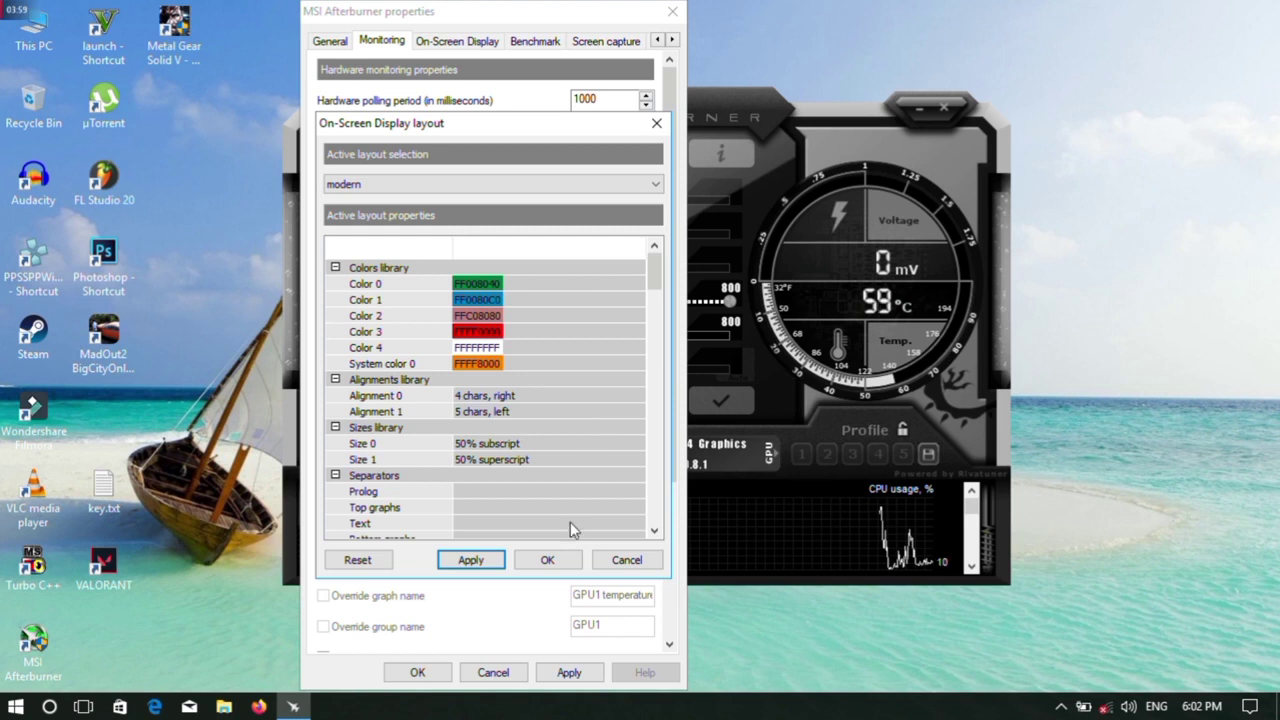
pyautogui.click(549, 561)
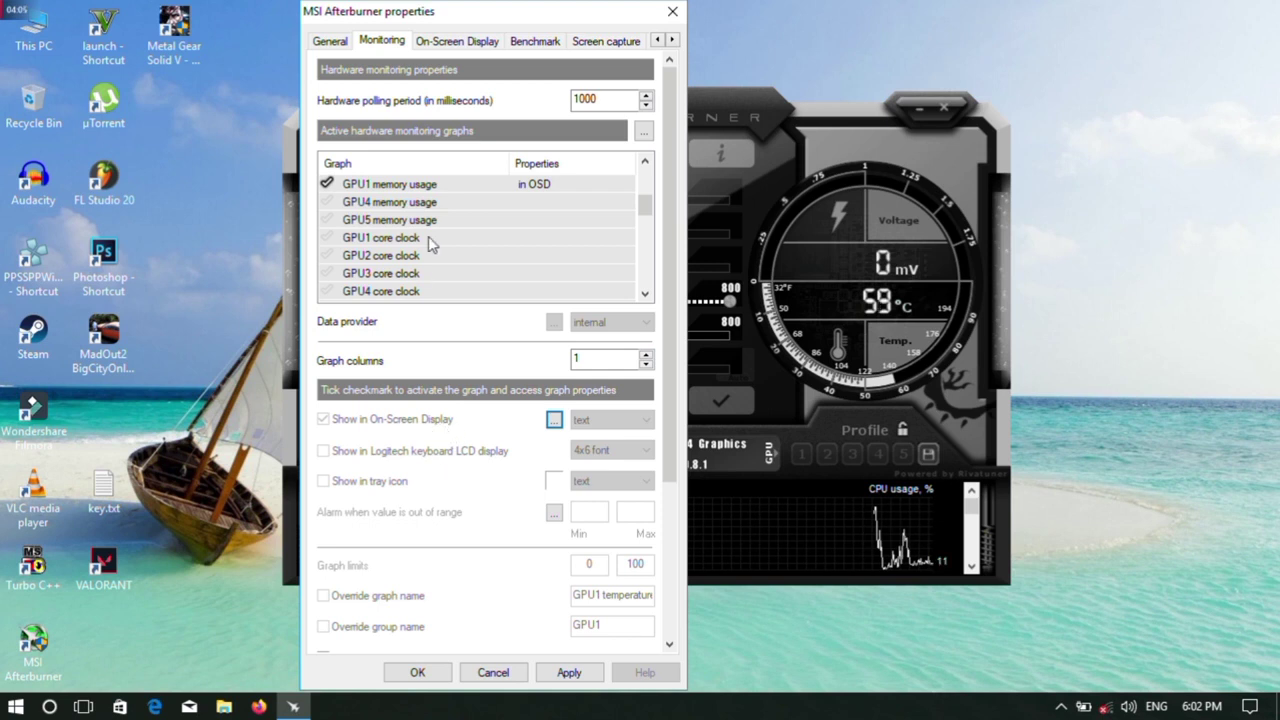
pyautogui.click(328, 185)
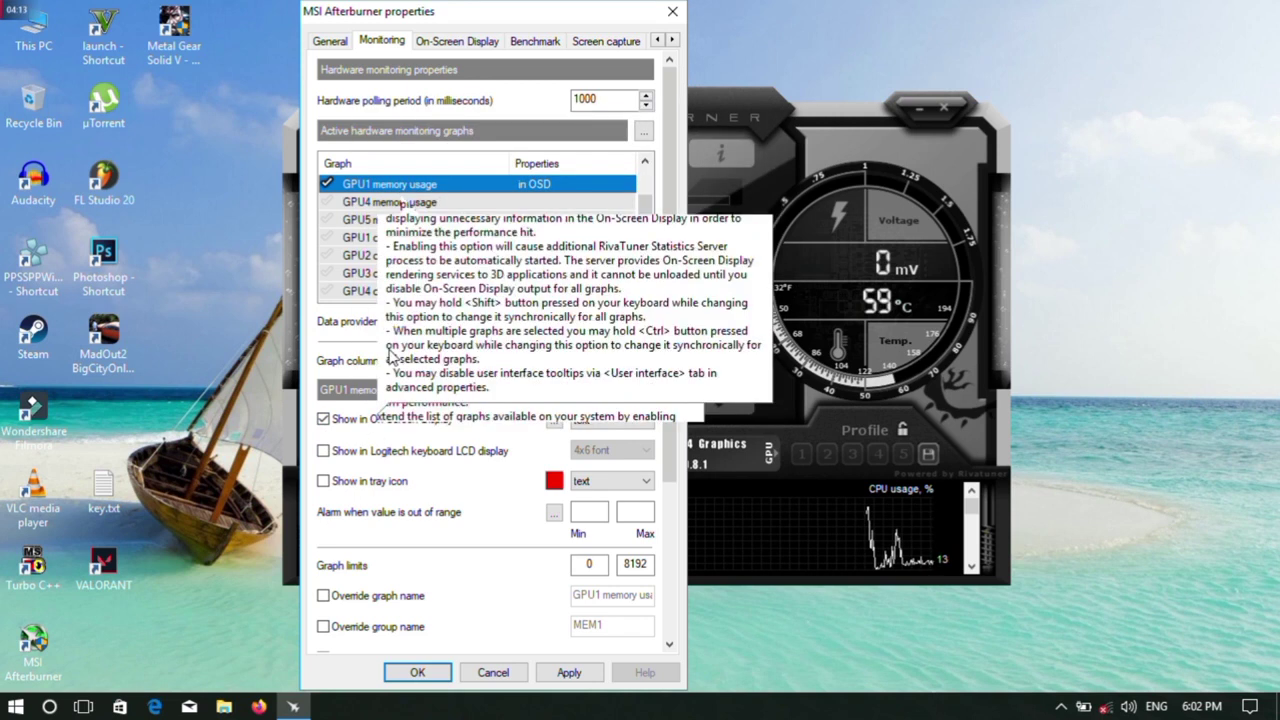
# Step: Toggle GPU1 memory usage's OSD option, keep the Text style, then untick the graph
pyautogui.moveTo(411, 424)
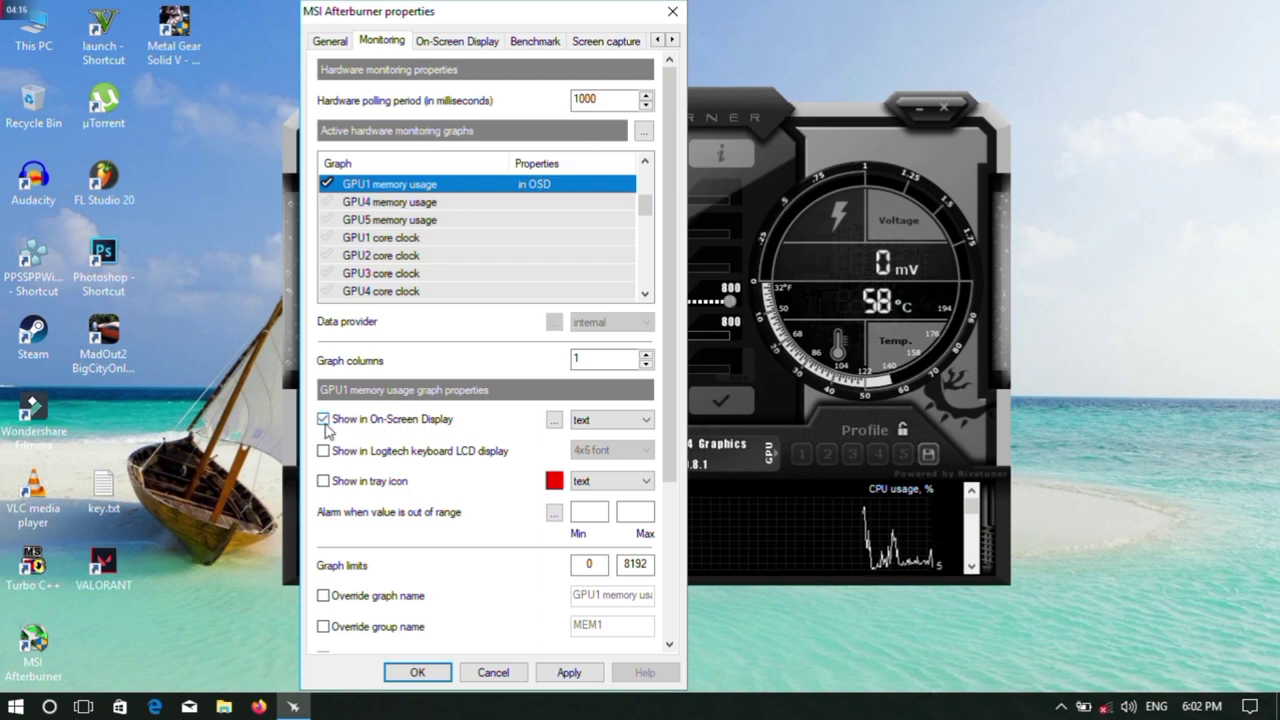
pyautogui.click(323, 420)
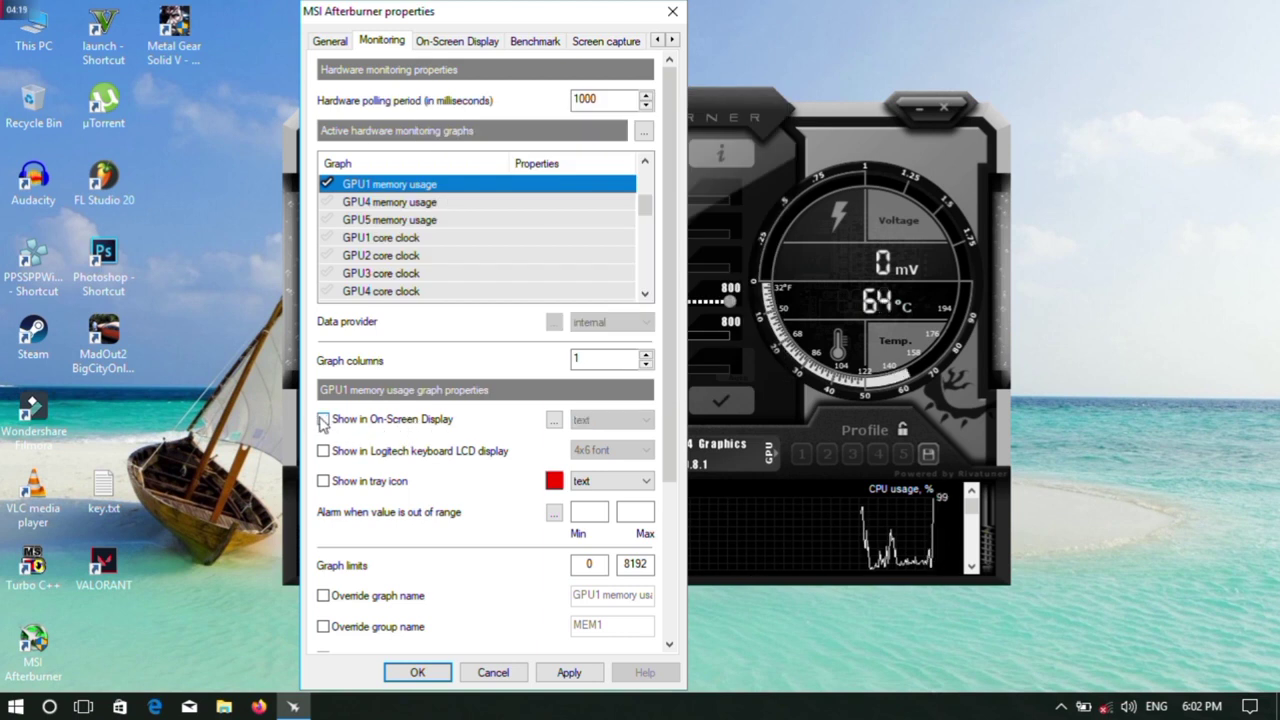
pyautogui.click(323, 420)
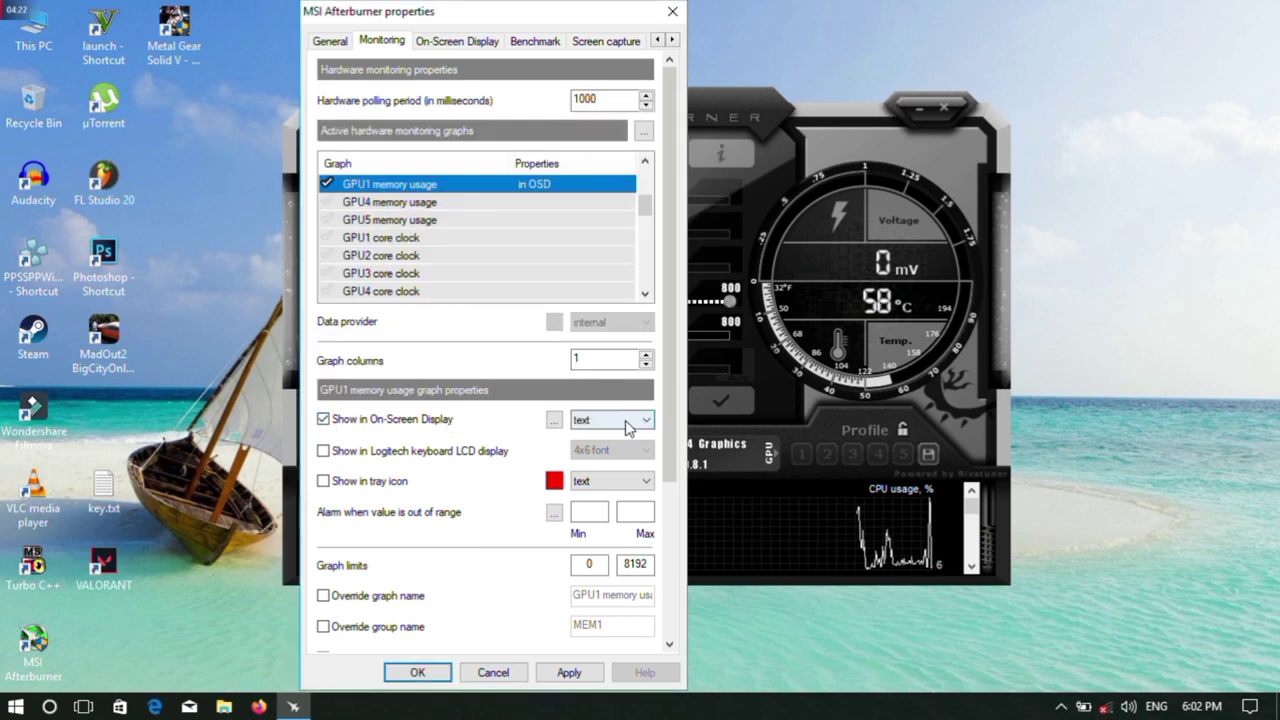
pyautogui.click(612, 420)
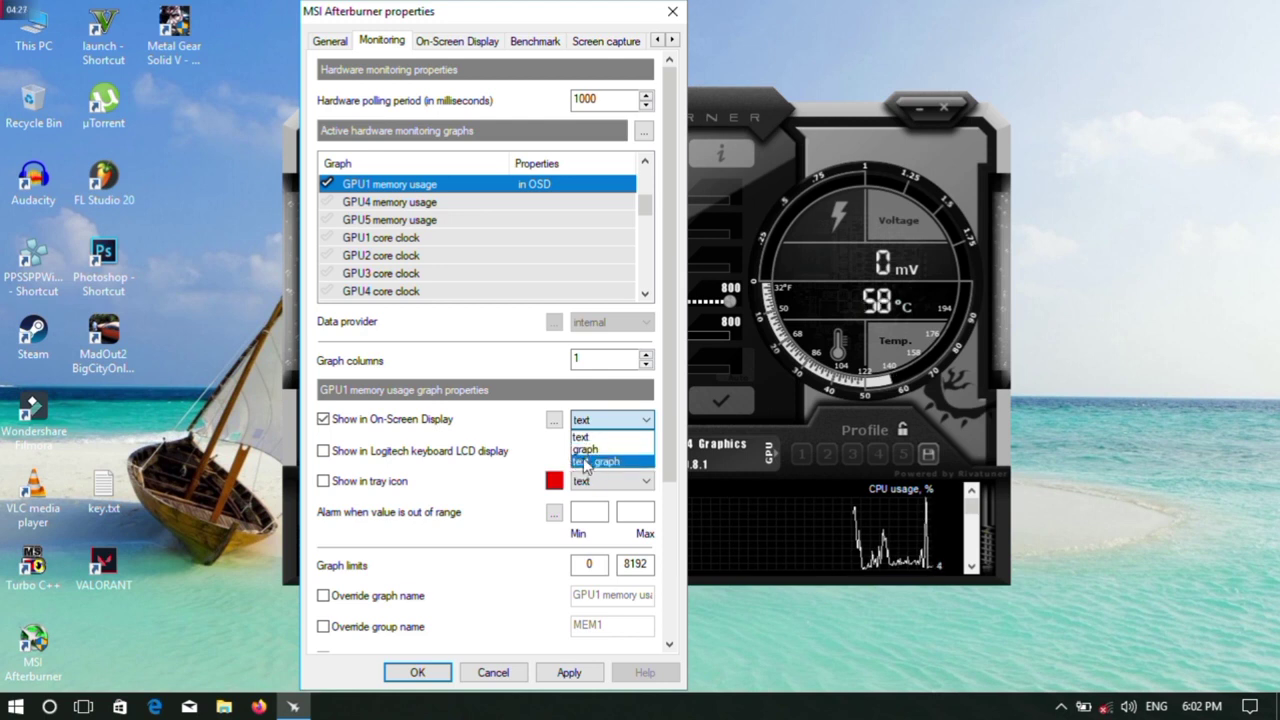
pyautogui.click(584, 438)
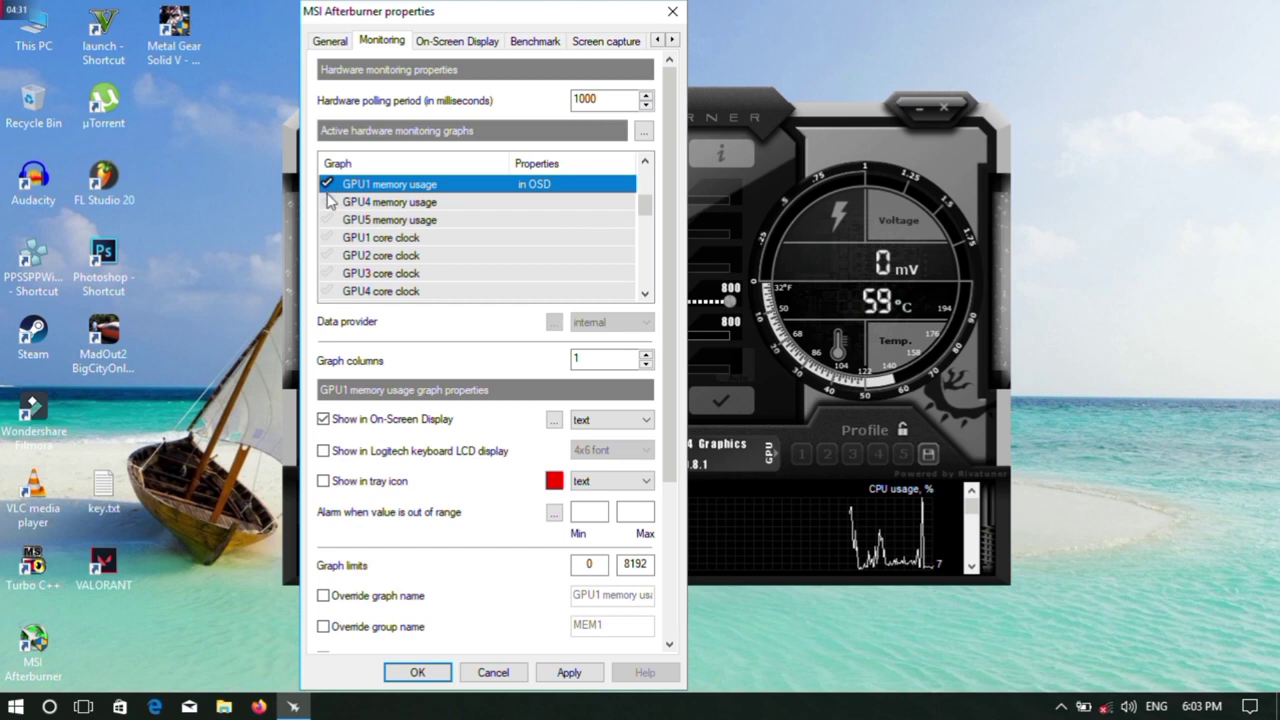
pyautogui.click(326, 186)
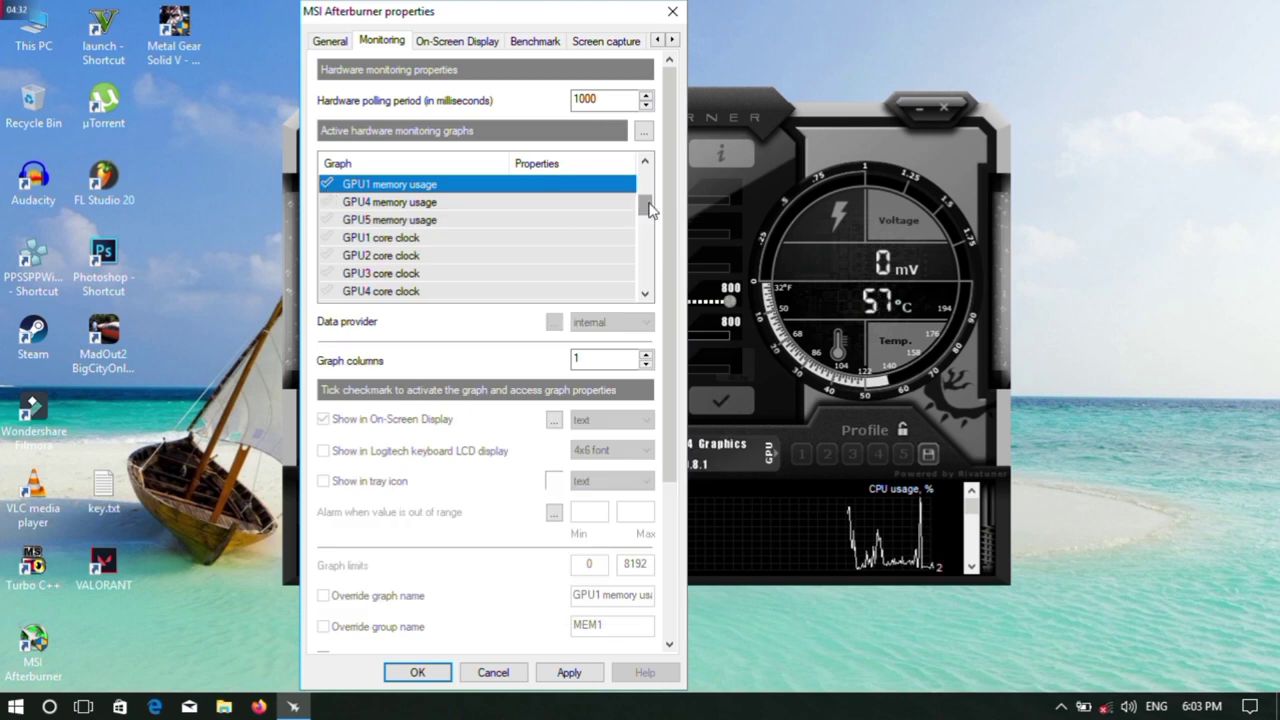
# Step: Review CPU and RAM usage graphs, toggle CPU3 usage on and off, and apply
pyautogui.moveTo(641, 210); pyautogui.dragTo(643, 255)
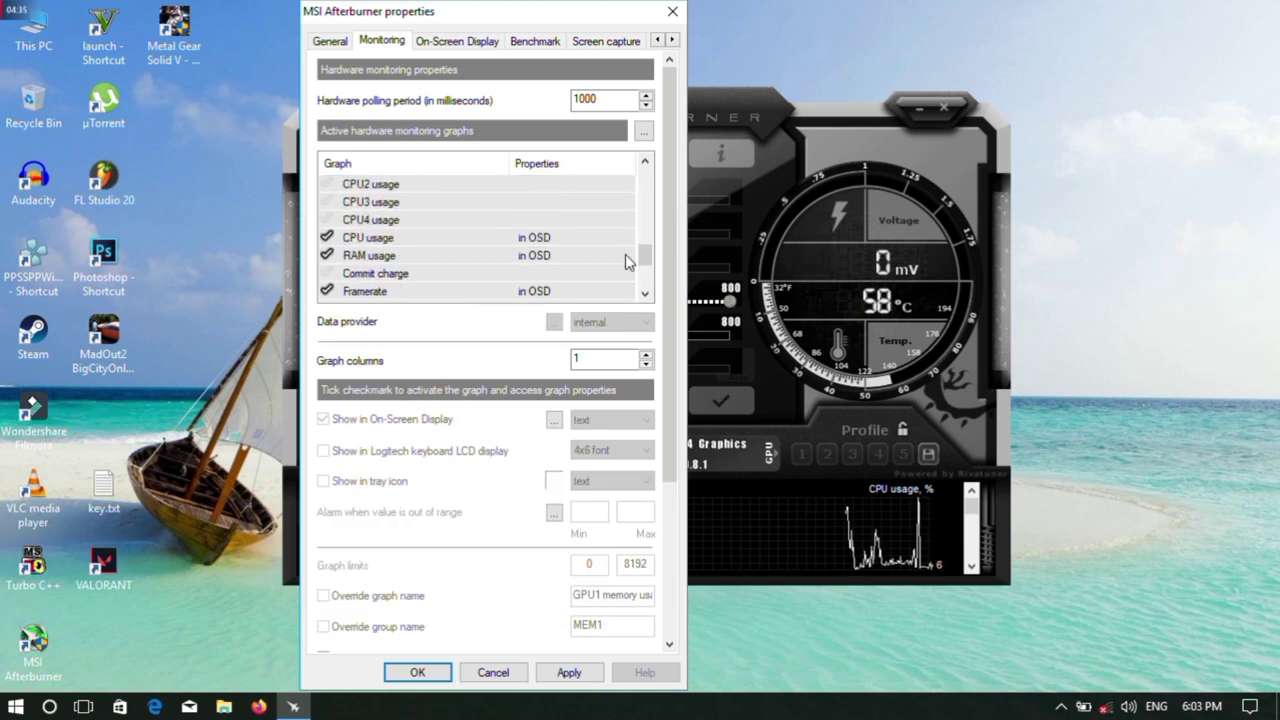
pyautogui.click(368, 242)
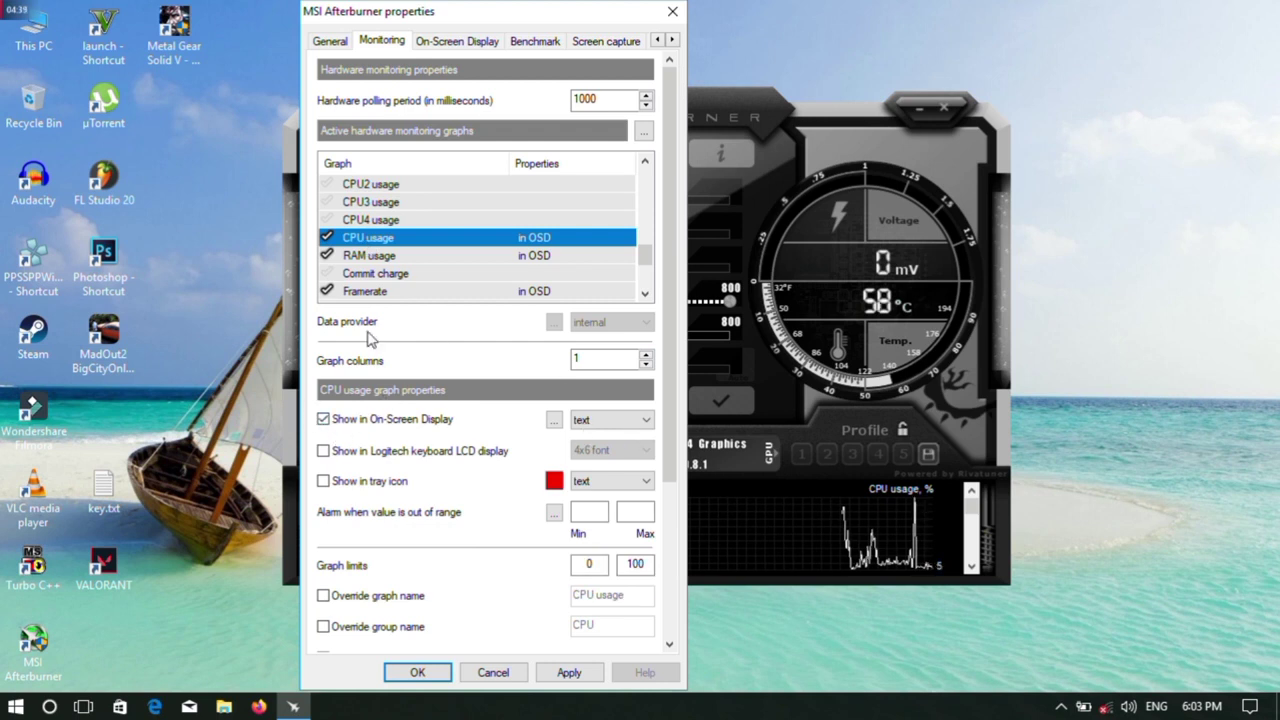
pyautogui.click(374, 259)
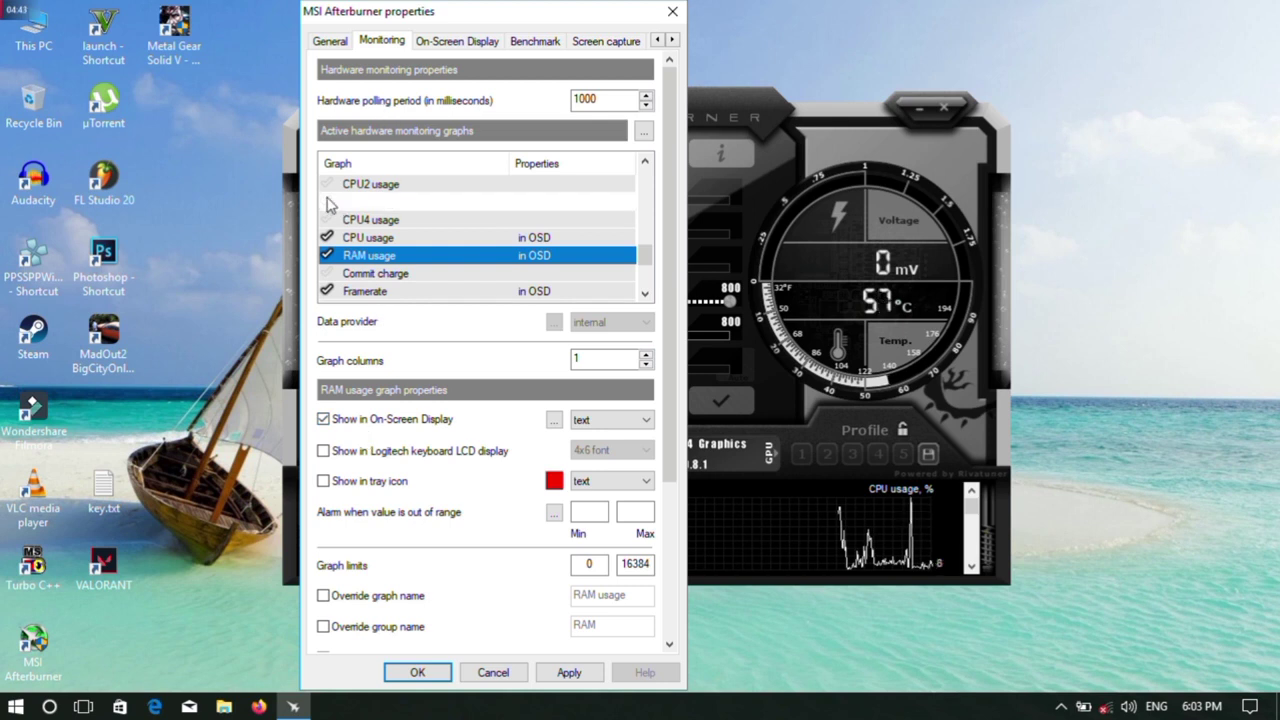
pyautogui.click(327, 202)
pyautogui.click(381, 203)
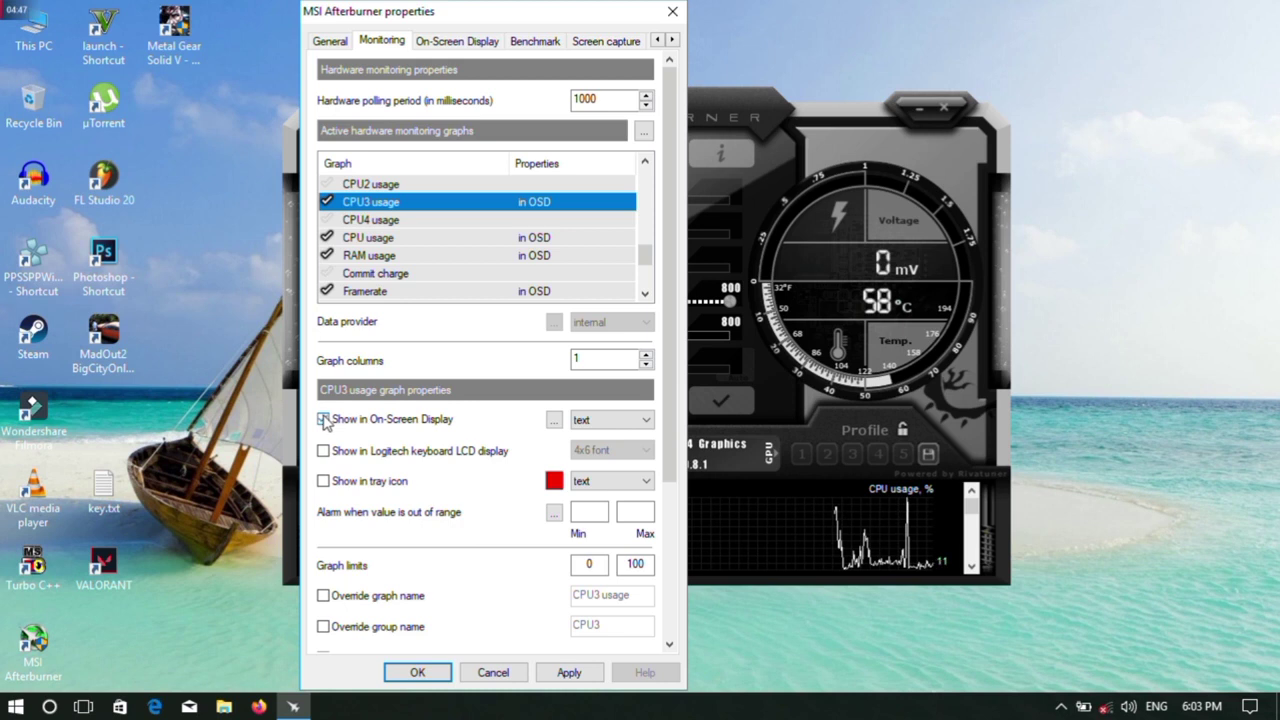
pyautogui.click(328, 203)
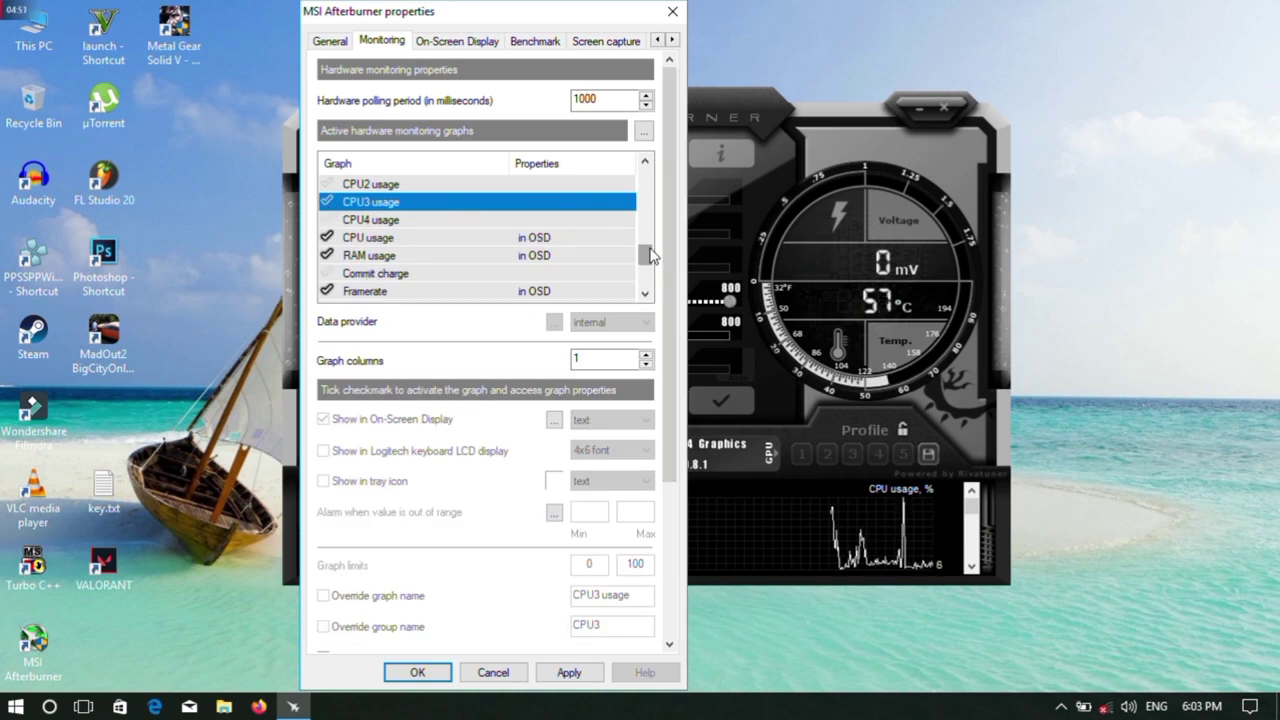
pyautogui.moveTo(645, 256); pyautogui.dragTo(624, 147)
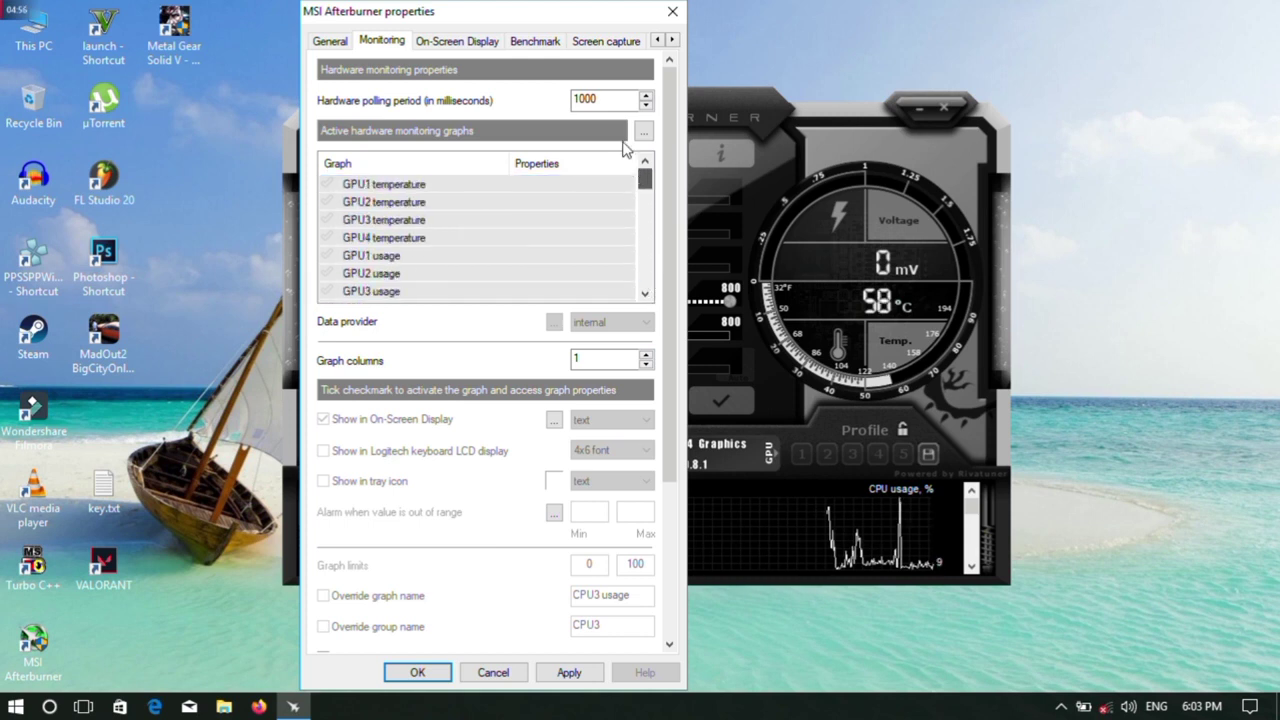
pyautogui.click(569, 673)
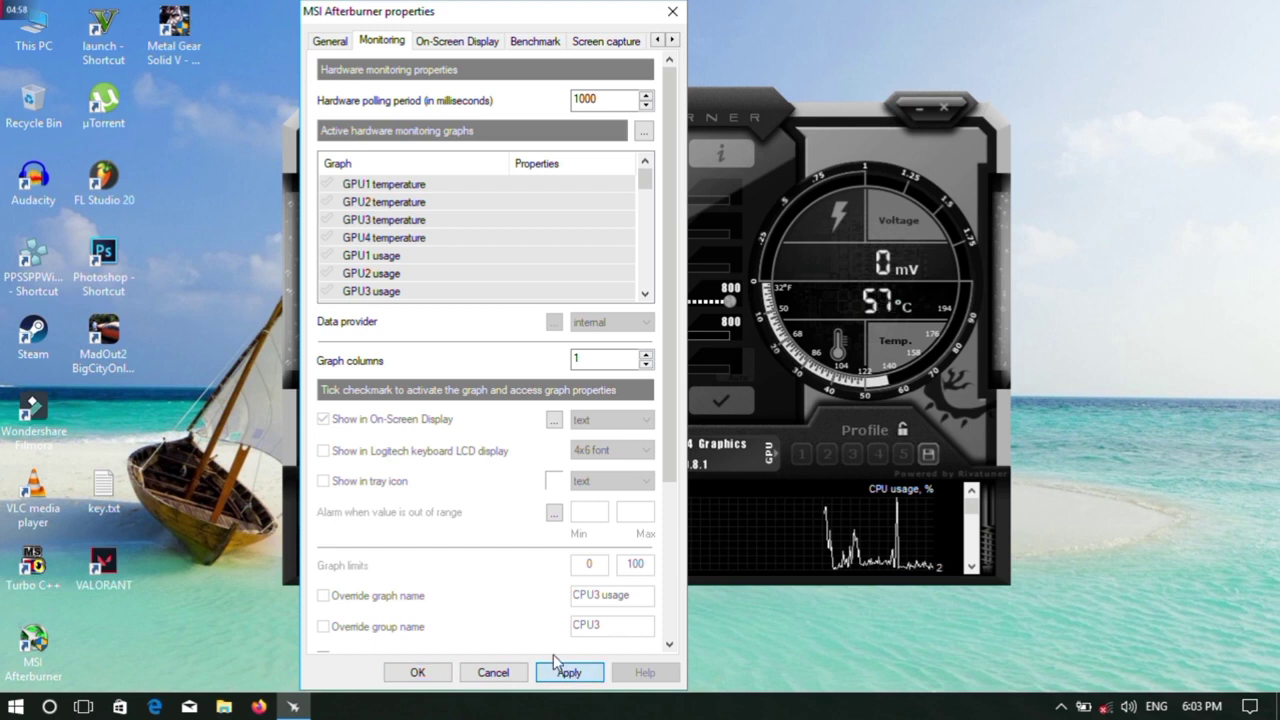
# Step: Confirm the monitoring settings with OK and close the Properties window
pyautogui.click(418, 674)
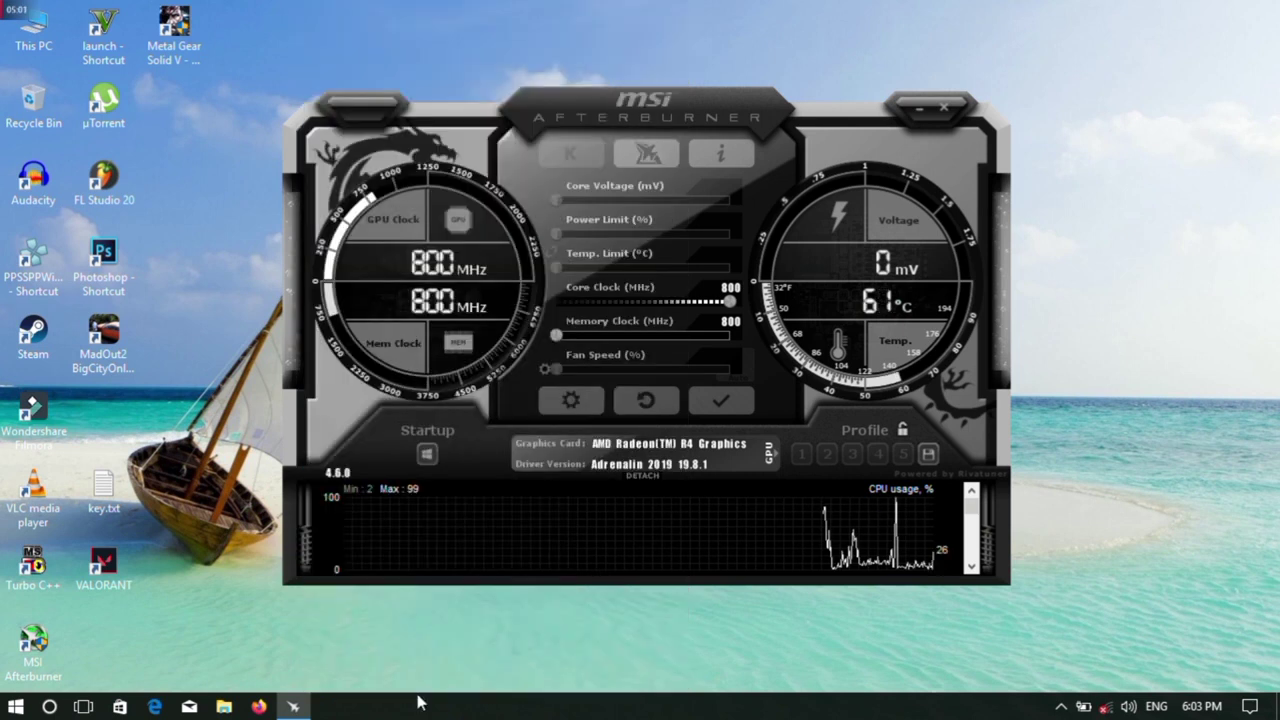